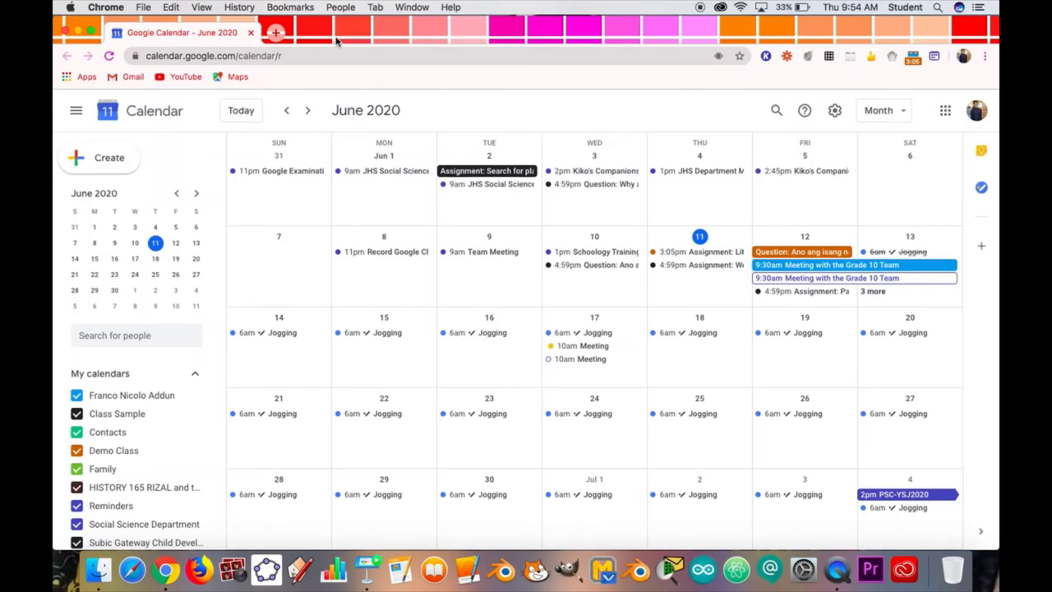
Open a new browser tab and load Gmail from the bookmarks bar
{"action": "left_click", "coordinate": [277, 33]}
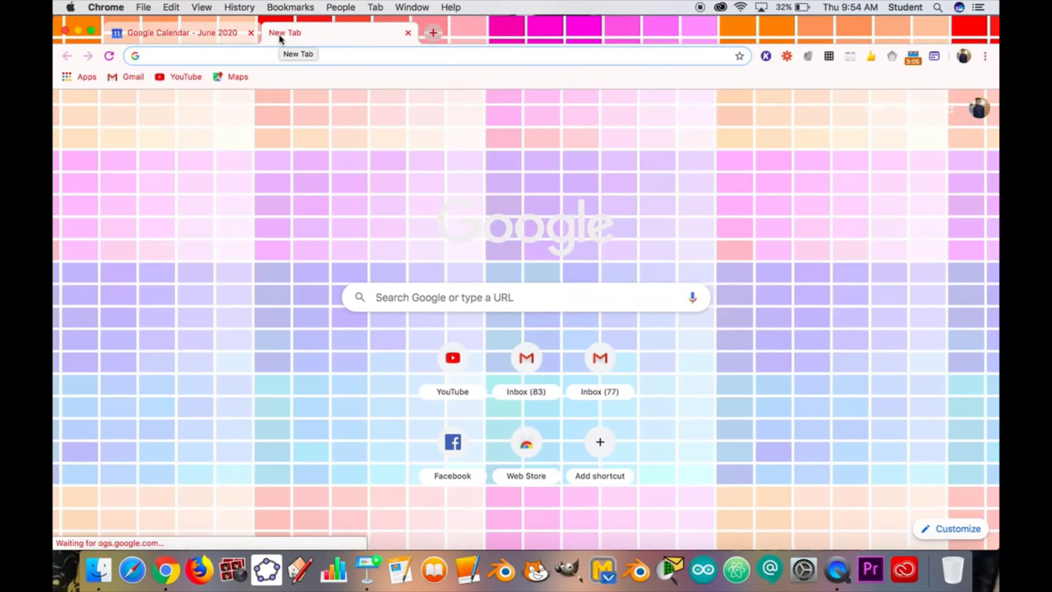
{"action": "left_click", "coordinate": [133, 80]}
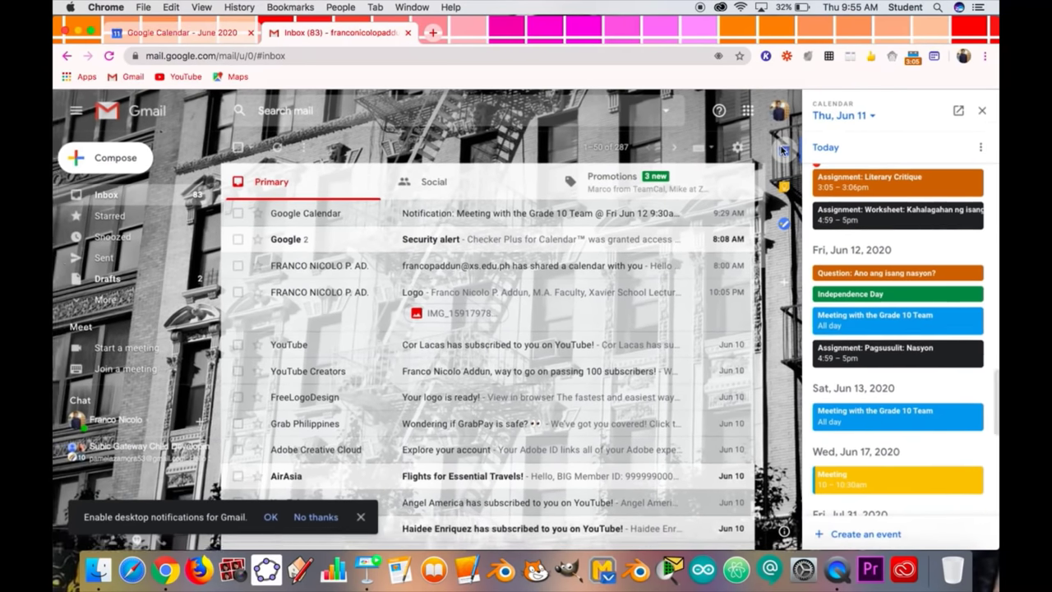
Make Chrome full screen, zoom out, and close the separate Google Calendar tab
{"action": "left_click", "coordinate": [90, 32]}
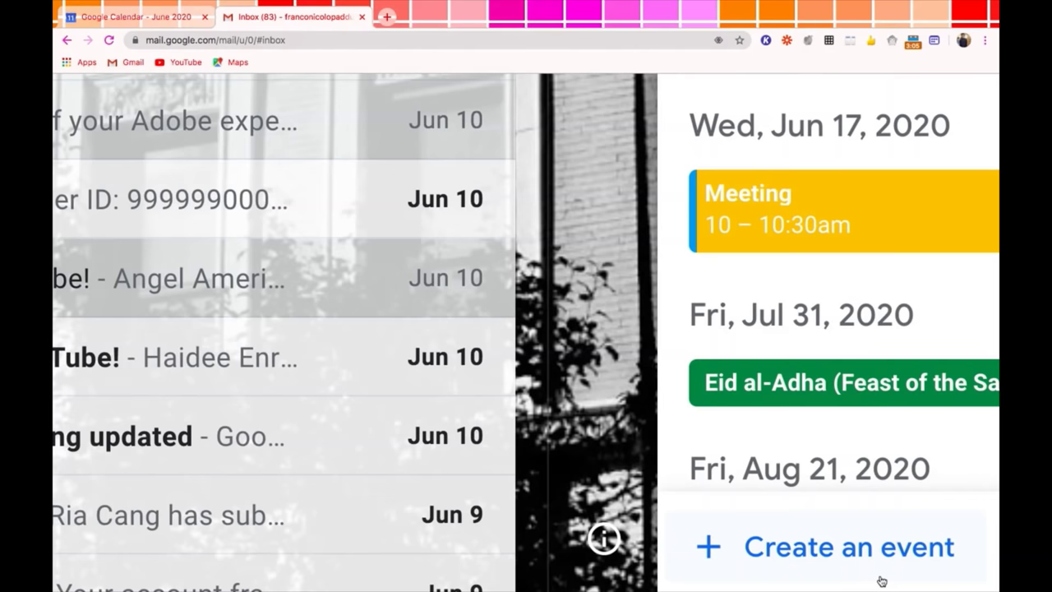
{"action": "key", "text": "super+minus"}
{"action": "key", "text": "super+minus"}
{"action": "key", "text": "super+minus"}
{"action": "key", "text": "super+minus"}
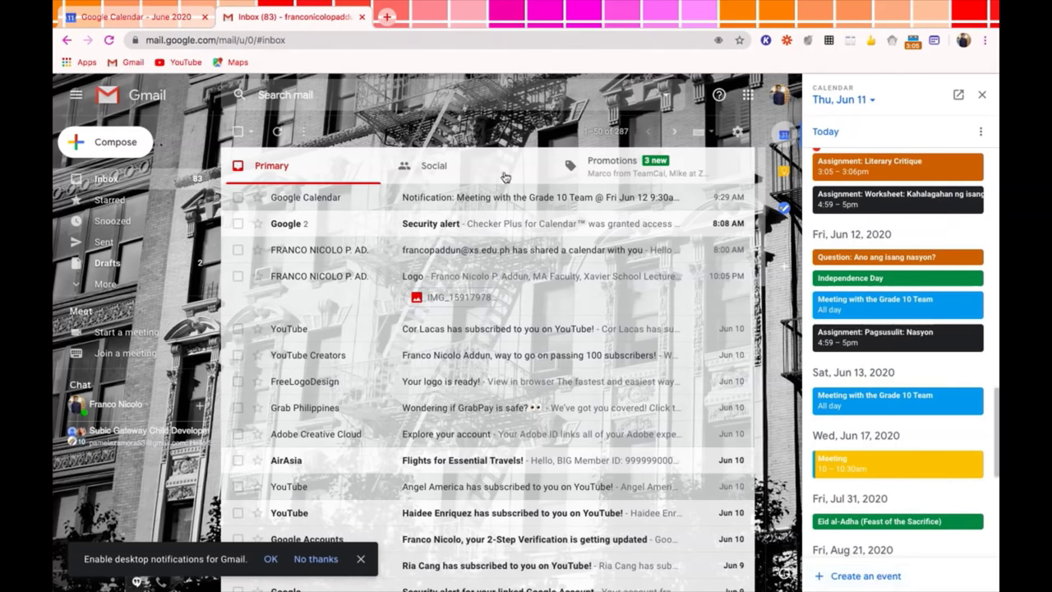
{"action": "left_click", "coordinate": [205, 16]}
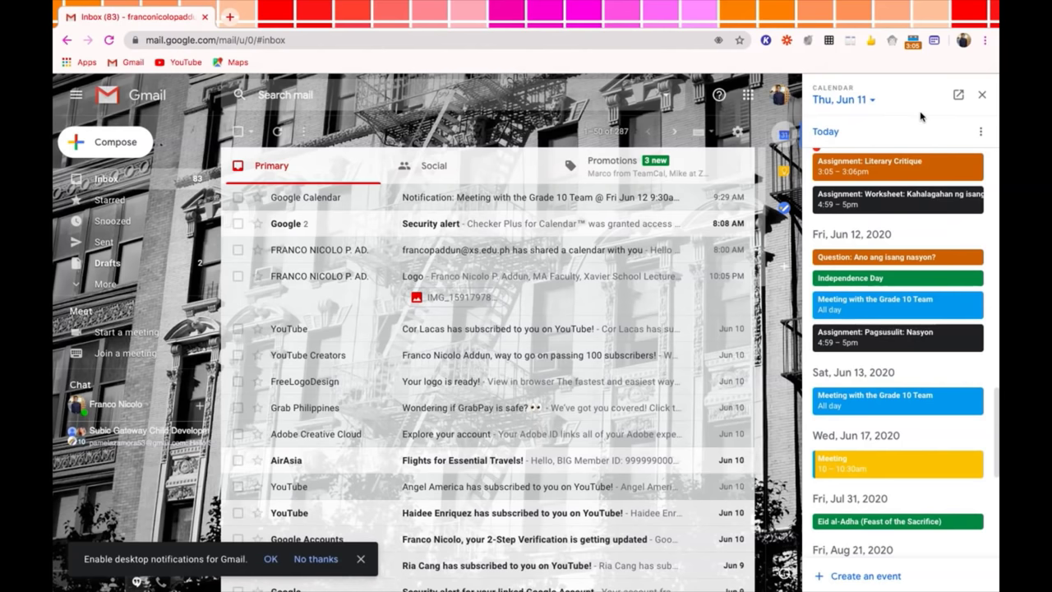
{"action": "scroll", "coordinate": [921, 117], "scroll_direction": "up", "scroll_amount": 5}
{"action": "scroll", "coordinate": [920, 116], "scroll_direction": "up", "scroll_amount": 5}
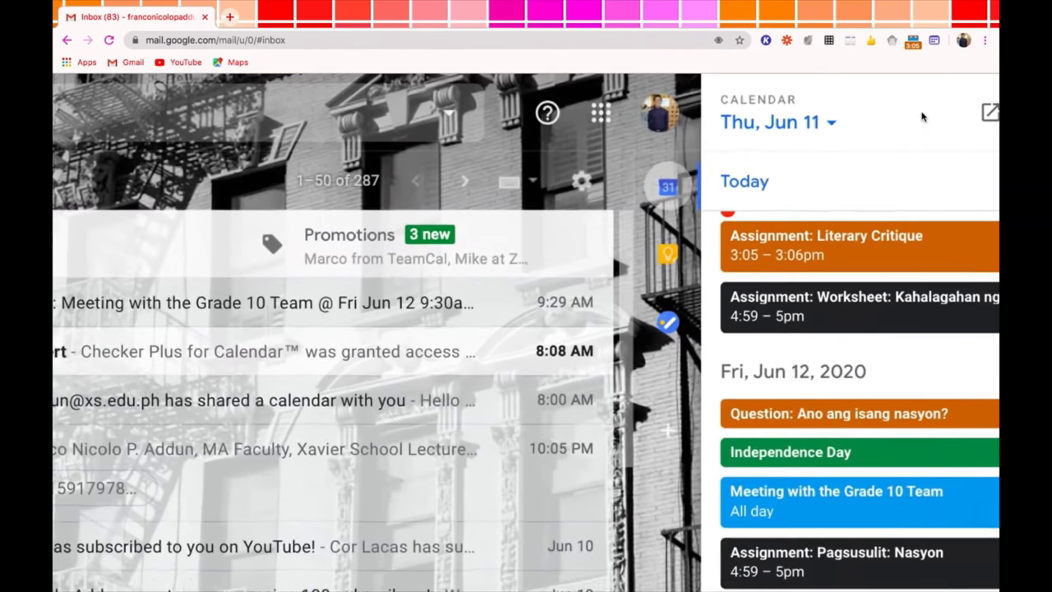
{"action": "scroll", "coordinate": [920, 117], "scroll_direction": "right", "scroll_amount": 3}
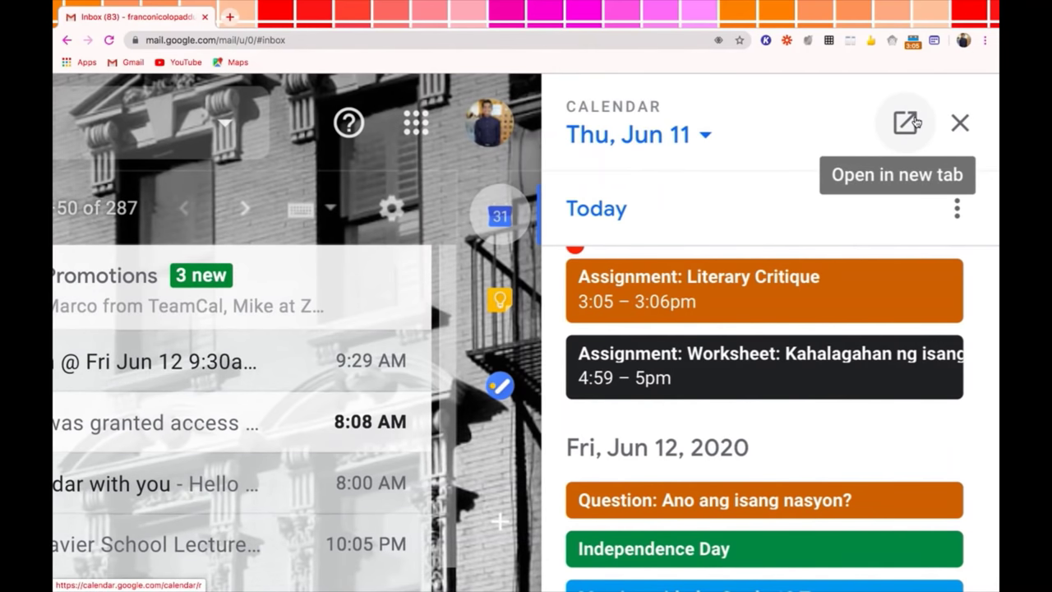
{"action": "left_click", "coordinate": [906, 123]}
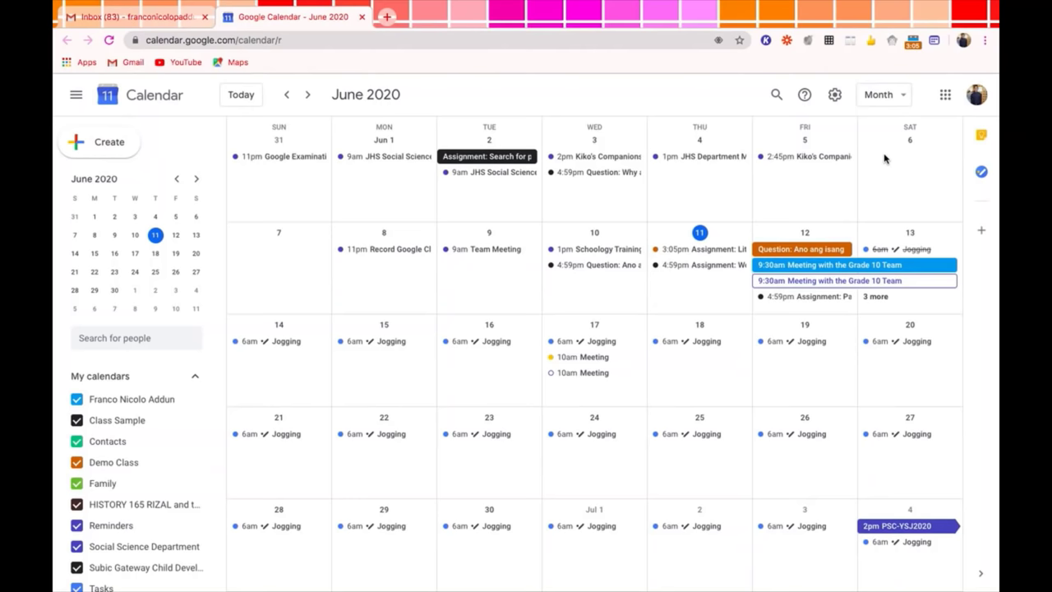
{"action": "left_click", "coordinate": [898, 97]}
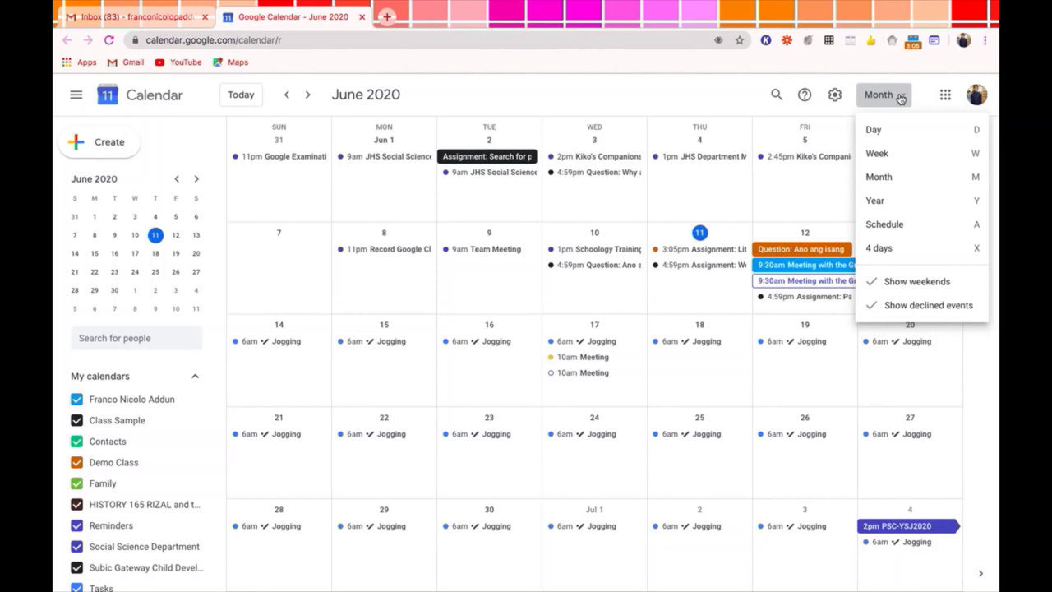
Dismiss the view dropdown and start a new event draft on June 18, 2020
{"action": "left_click", "coordinate": [714, 97]}
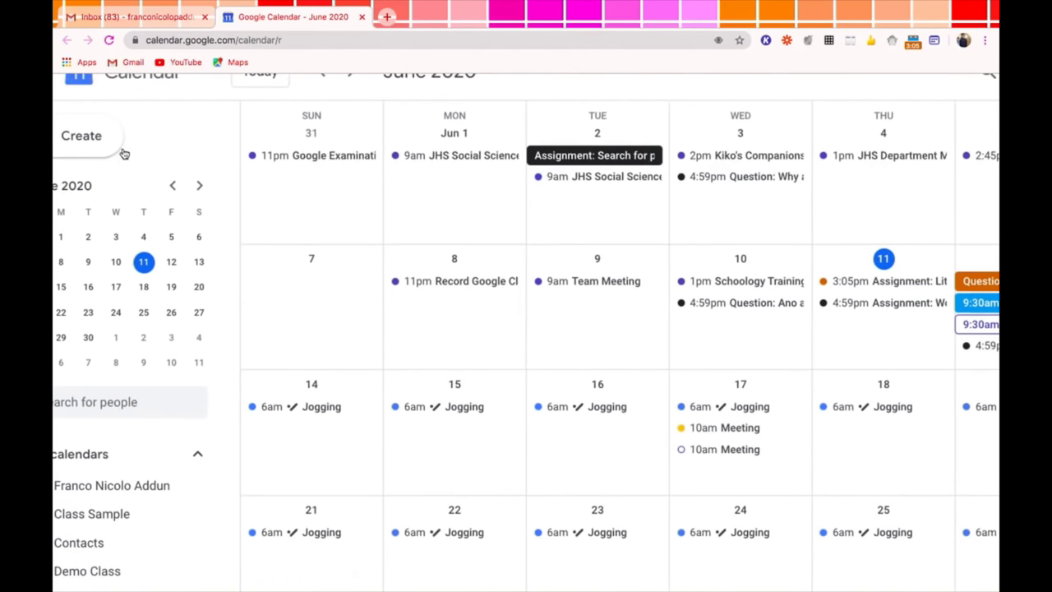
{"action": "scroll", "coordinate": [199, 104], "scroll_direction": "left", "scroll_amount": 1}
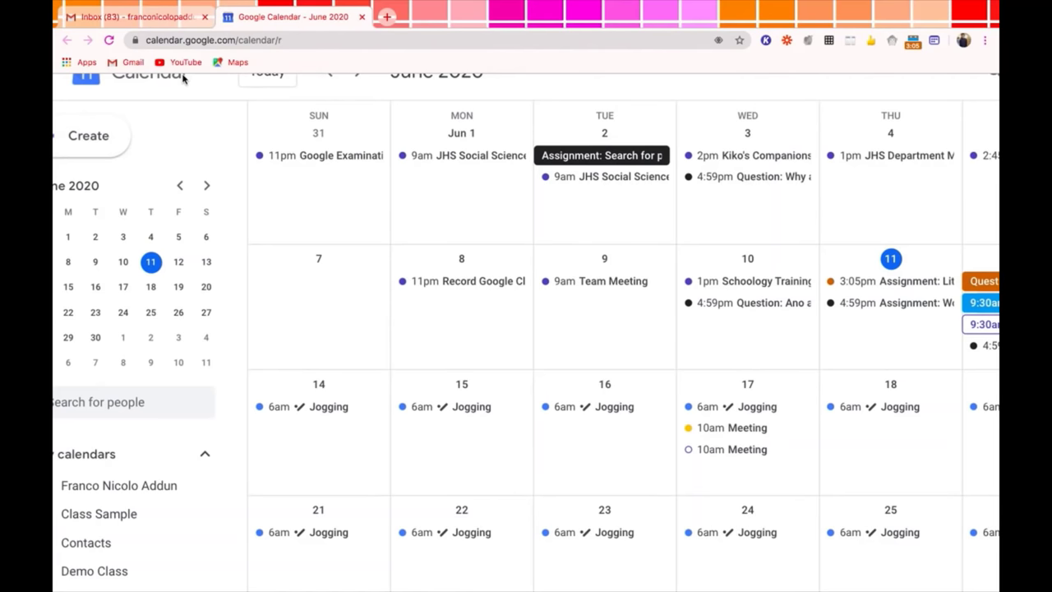
{"action": "scroll", "coordinate": [183, 77], "scroll_direction": "up", "scroll_amount": 2}
{"action": "scroll", "coordinate": [136, 196], "scroll_direction": "left", "scroll_amount": 1}
{"action": "scroll", "coordinate": [135, 196], "scroll_direction": "up", "scroll_amount": 2}
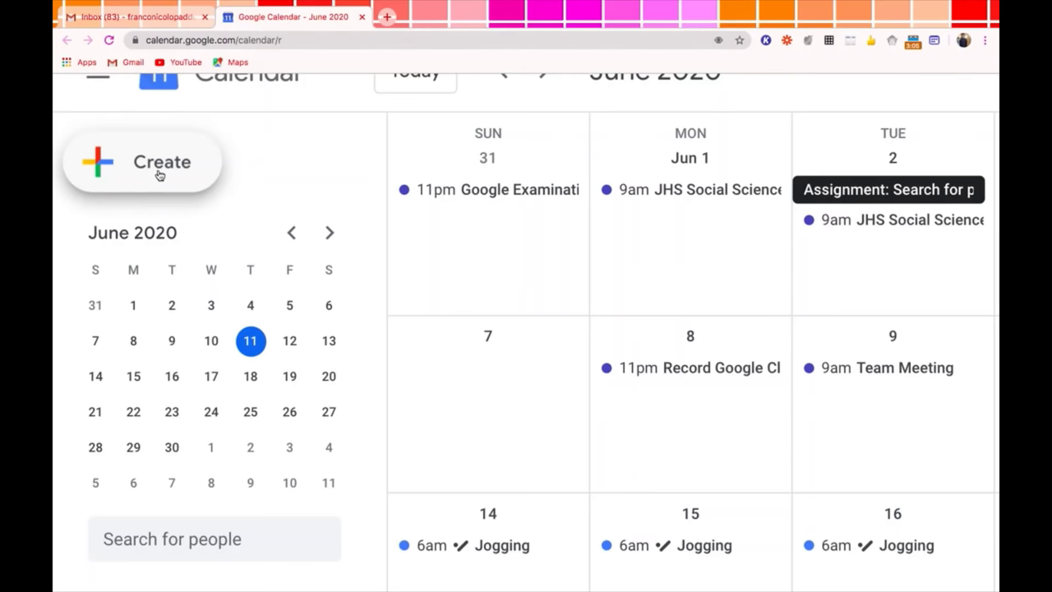
{"action": "scroll", "coordinate": [159, 175], "scroll_direction": "down", "scroll_amount": 2}
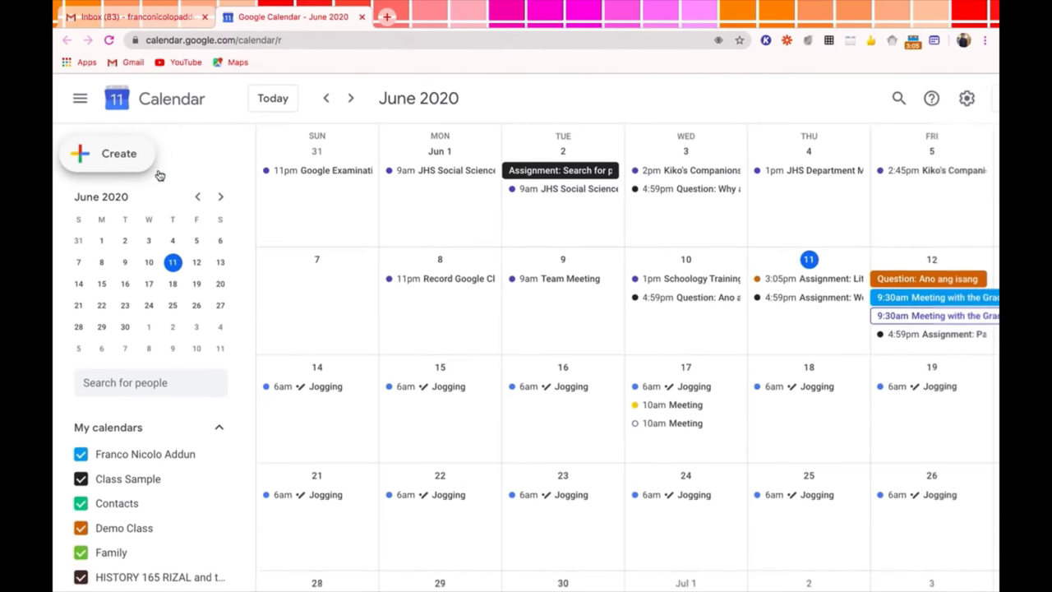
{"action": "scroll", "coordinate": [160, 175], "scroll_direction": "down", "scroll_amount": 1}
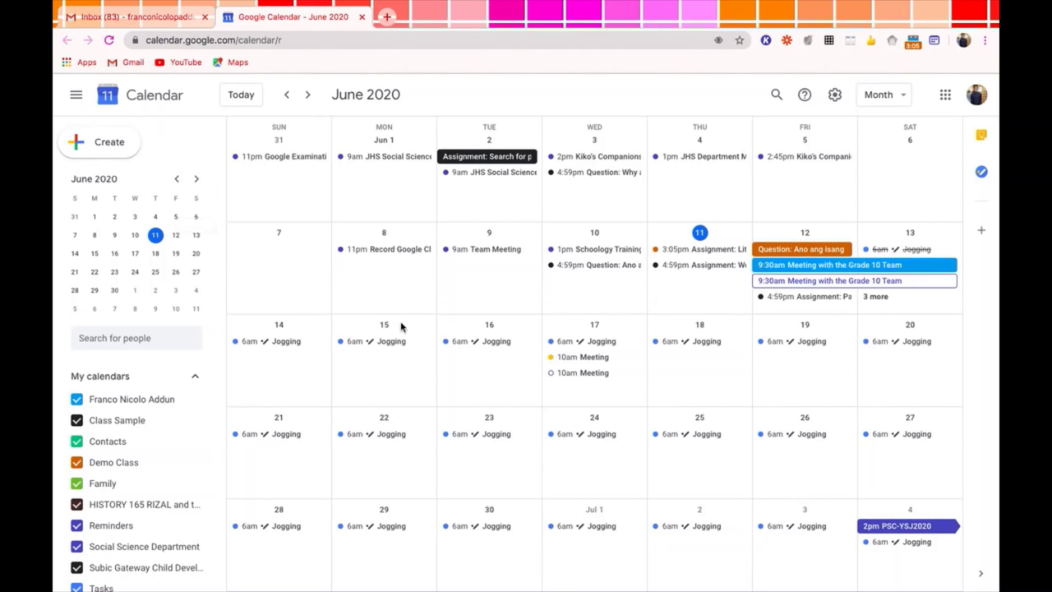
{"action": "left_click", "coordinate": [690, 385]}
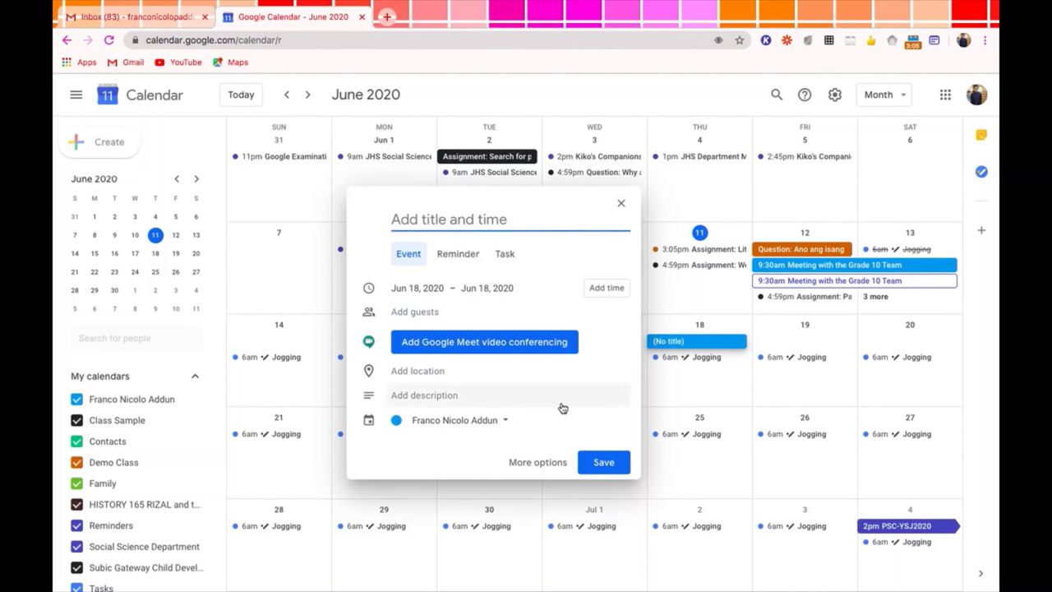
Open the June 18 draft in the full event details editor via More options
{"action": "left_click", "coordinate": [542, 463]}
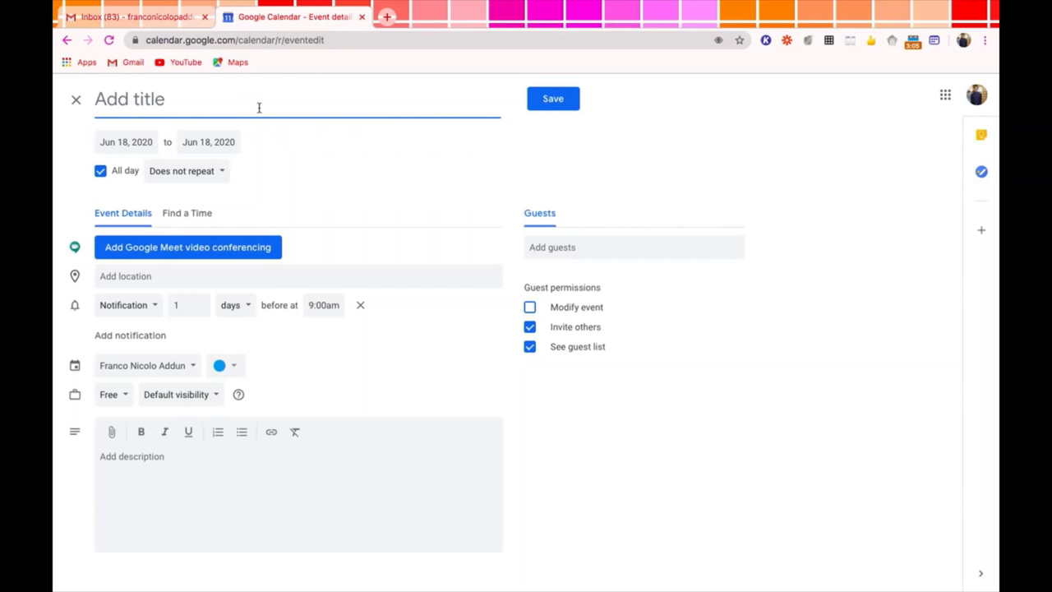
Title the event 'Meeting' and uncheck All day so it becomes a timed event
{"action": "type", "text": "Meeting"}
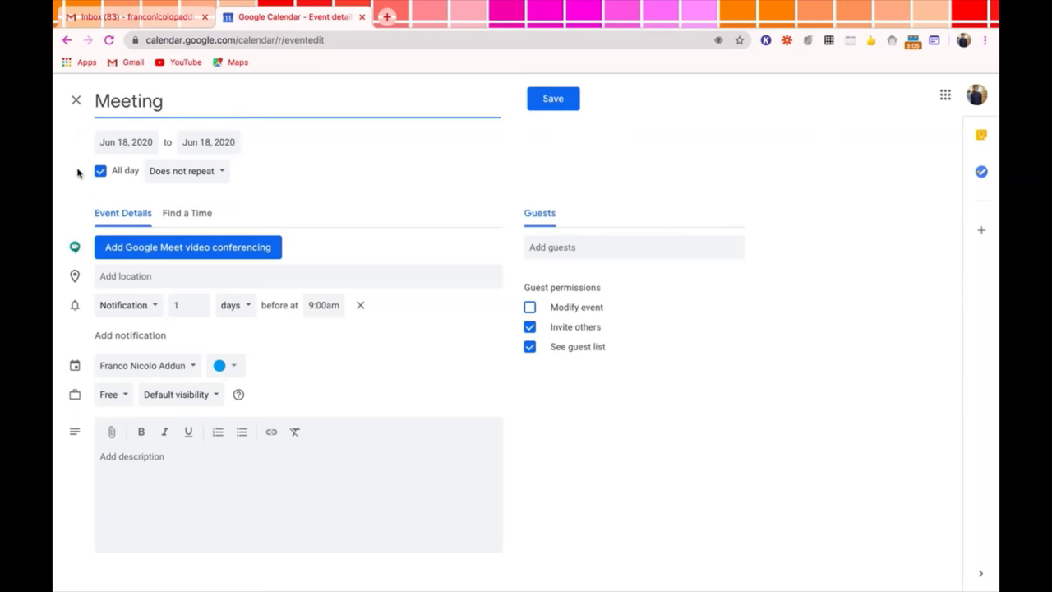
{"action": "scroll", "coordinate": [77, 172], "scroll_direction": "up", "scroll_amount": 3}
{"action": "scroll", "coordinate": [78, 172], "scroll_direction": "up", "scroll_amount": 5}
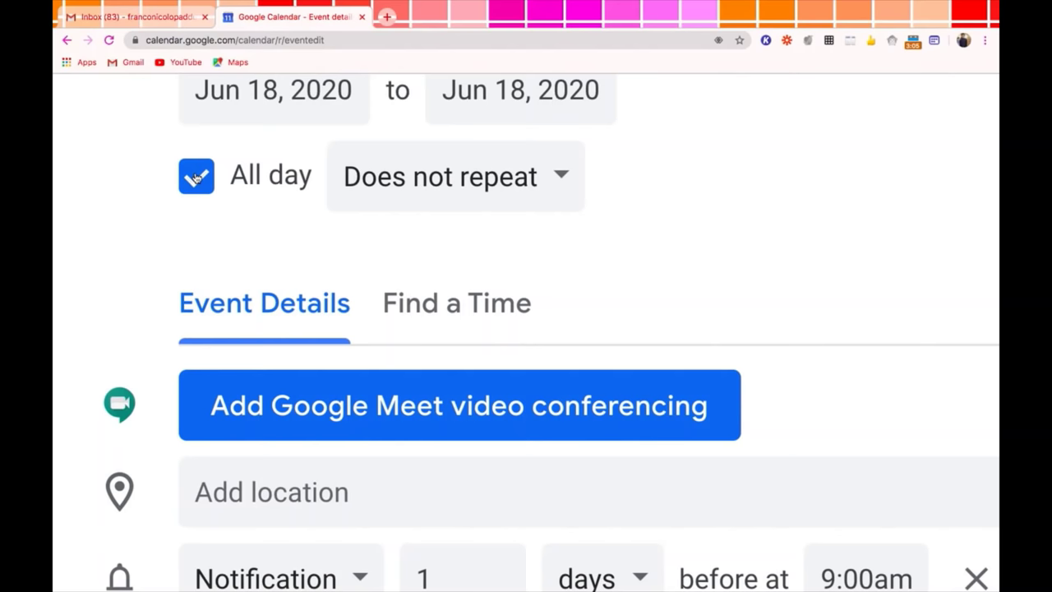
{"action": "scroll", "coordinate": [196, 177], "scroll_direction": "up", "scroll_amount": 2}
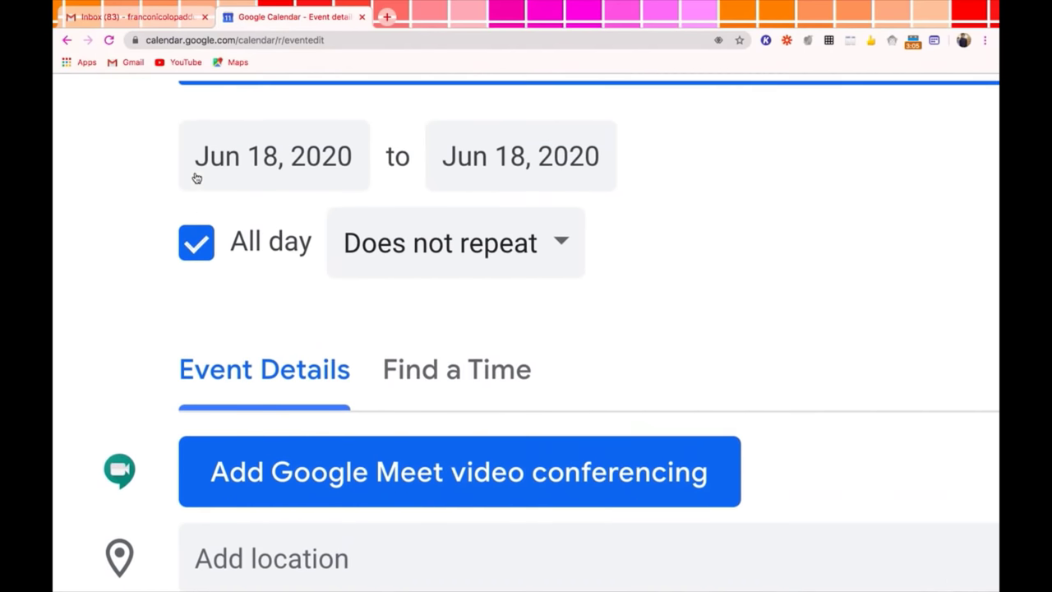
{"action": "left_click", "coordinate": [198, 239]}
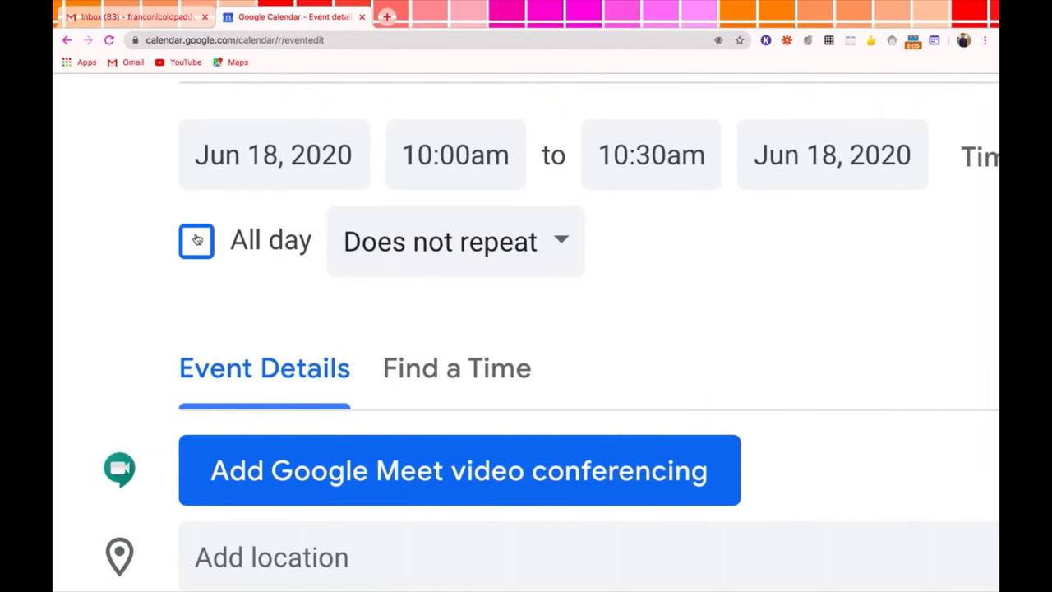
Set the Meeting's start time to 9:30am and end time to 10:30am (1 hr)
{"action": "scroll", "coordinate": [526, 289], "scroll_direction": "right", "scroll_amount": 2}
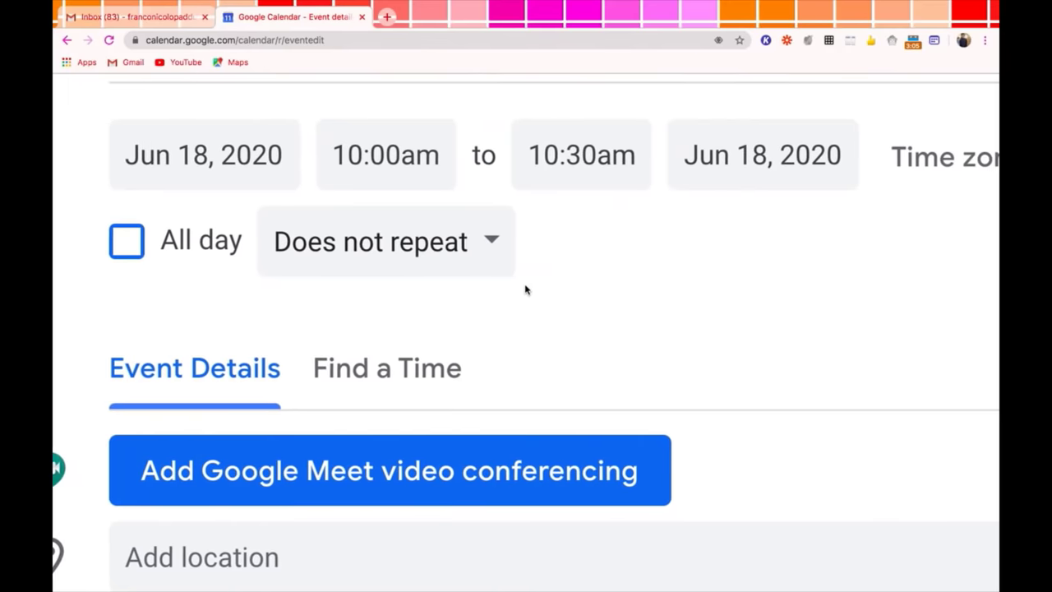
{"action": "left_click", "coordinate": [423, 158]}
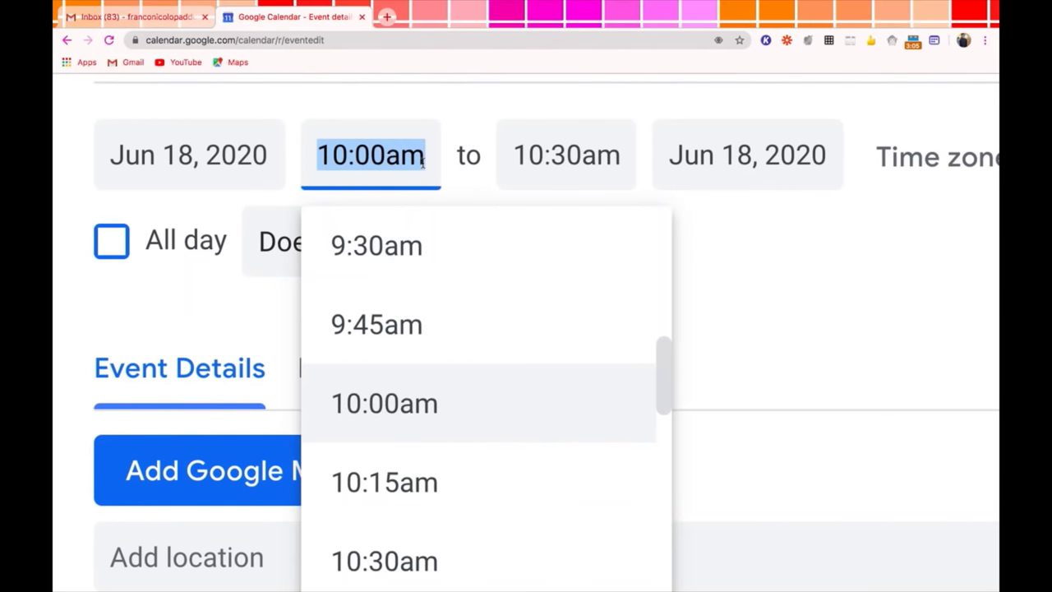
{"action": "left_click", "coordinate": [431, 254]}
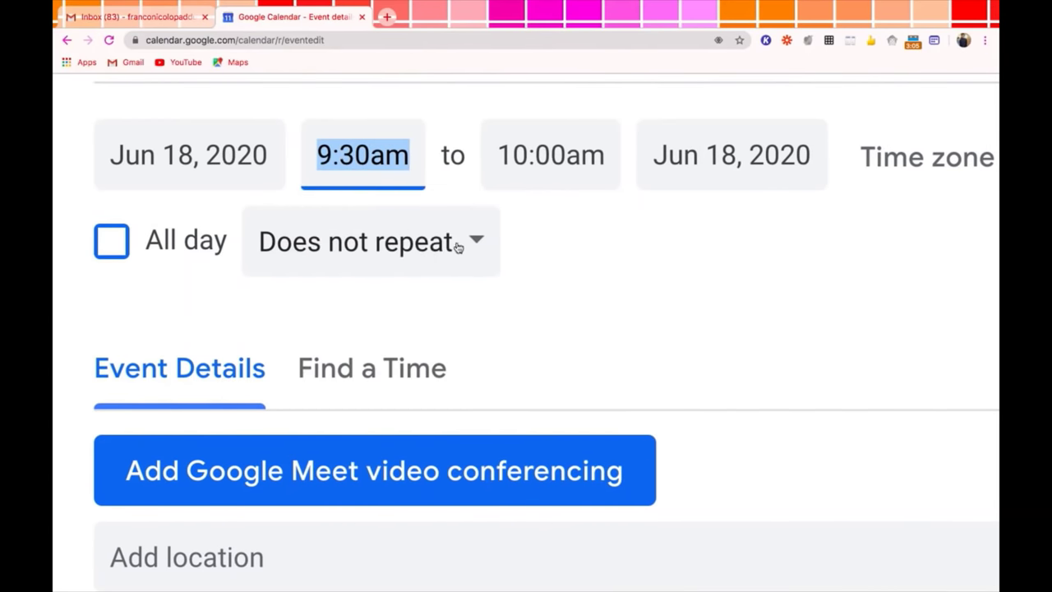
{"action": "left_click", "coordinate": [531, 178]}
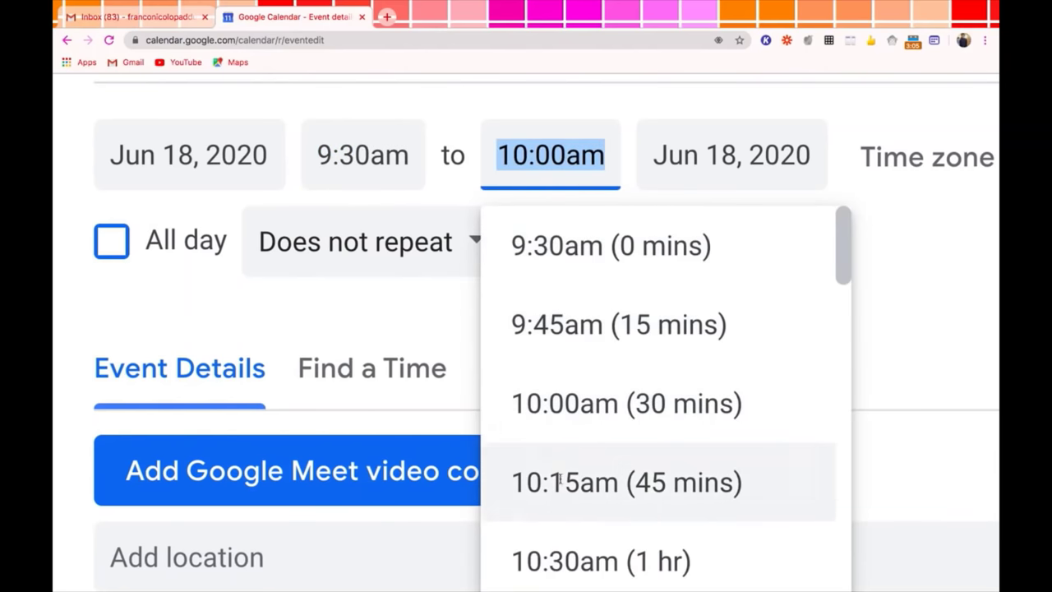
{"action": "left_click", "coordinate": [570, 555]}
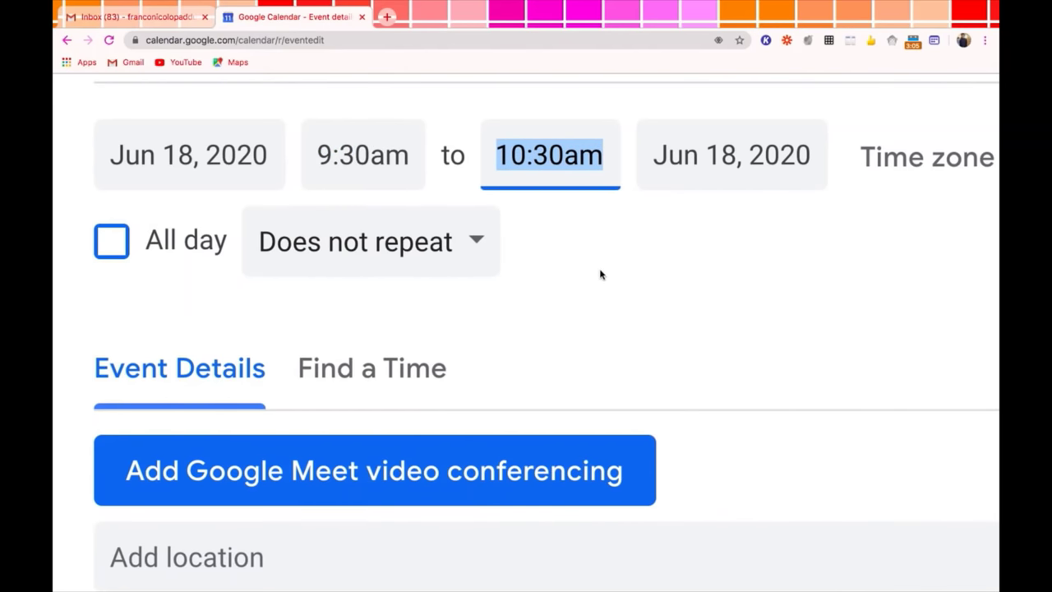
{"action": "scroll", "coordinate": [558, 275], "scroll_direction": "down", "scroll_amount": 3}
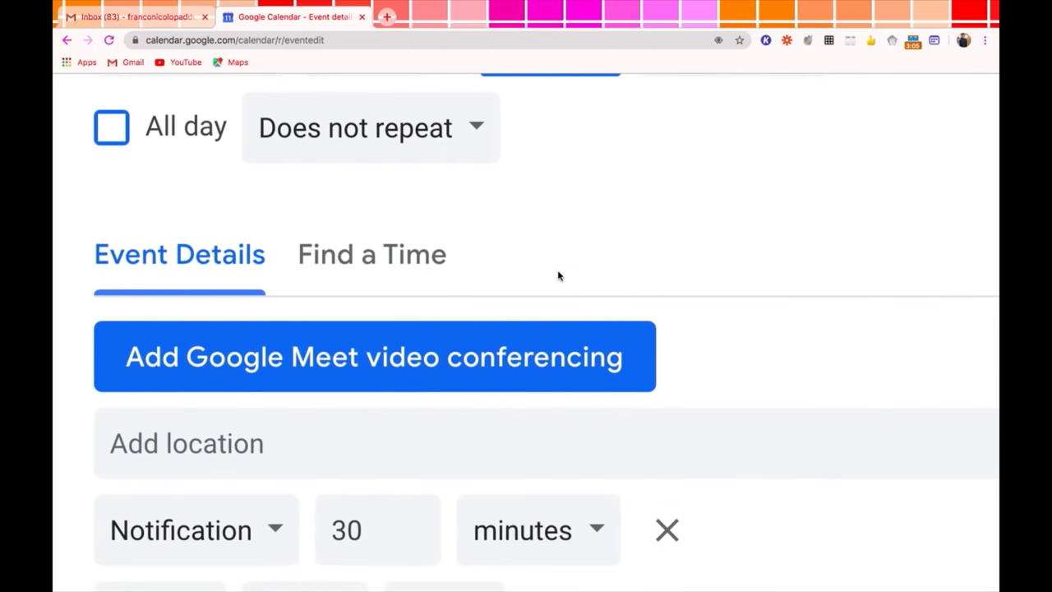
{"action": "left_click", "coordinate": [478, 130]}
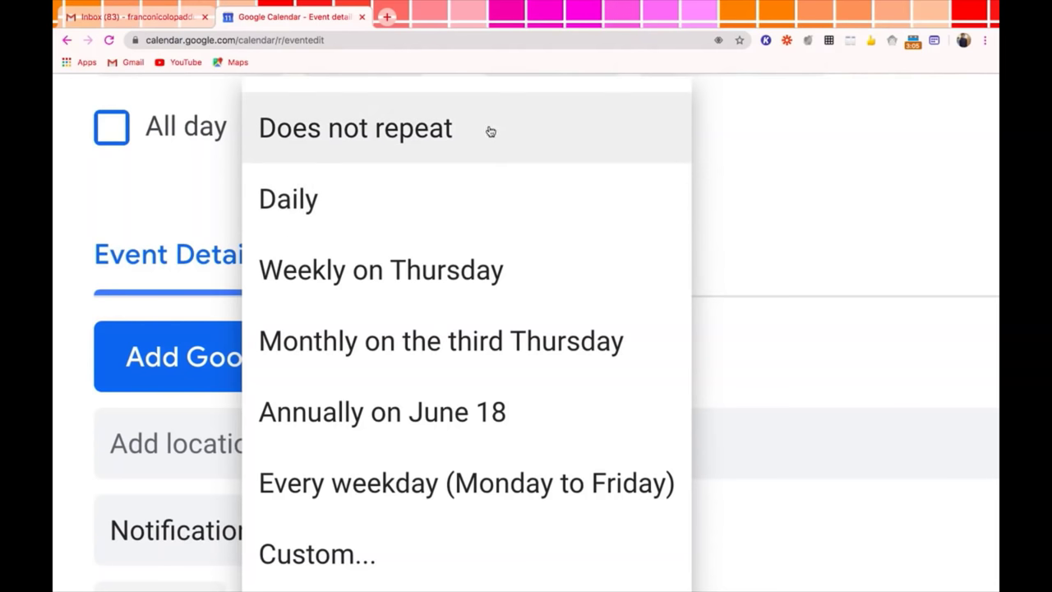
{"action": "left_click", "coordinate": [490, 131]}
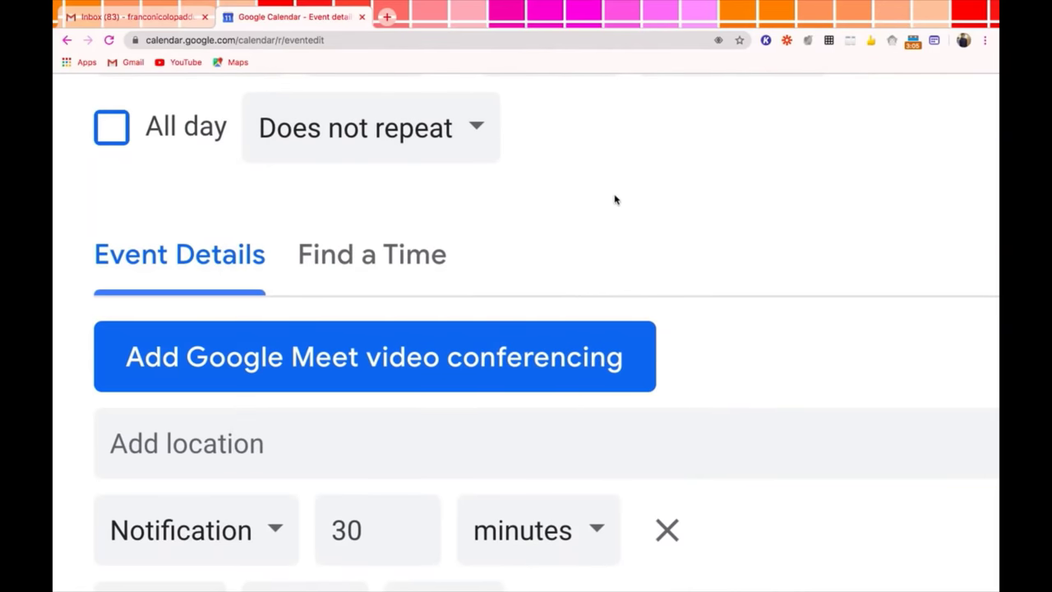
{"action": "scroll", "coordinate": [614, 199], "scroll_direction": "down", "scroll_amount": 3}
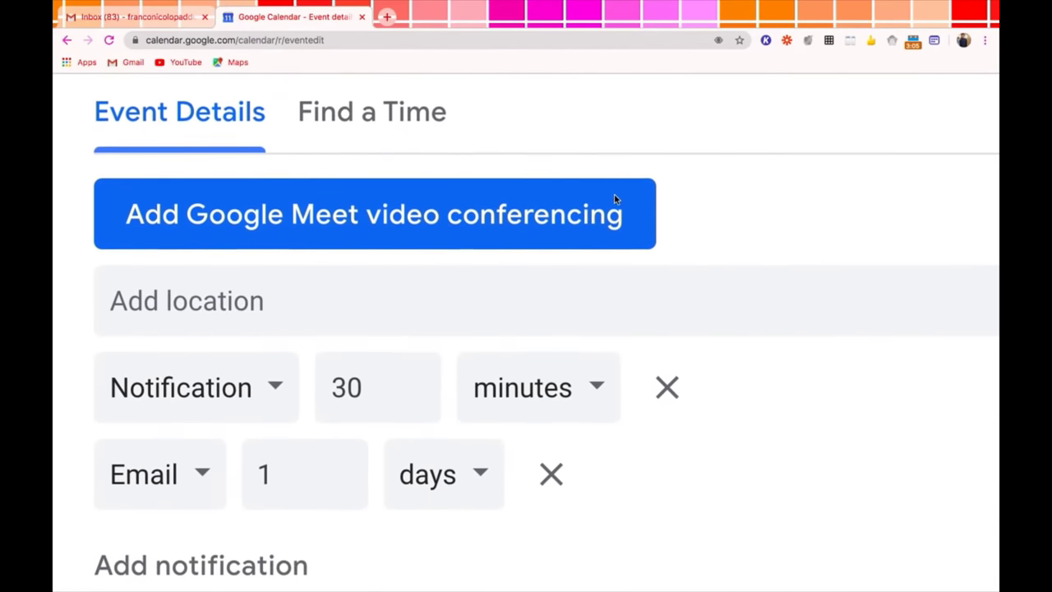
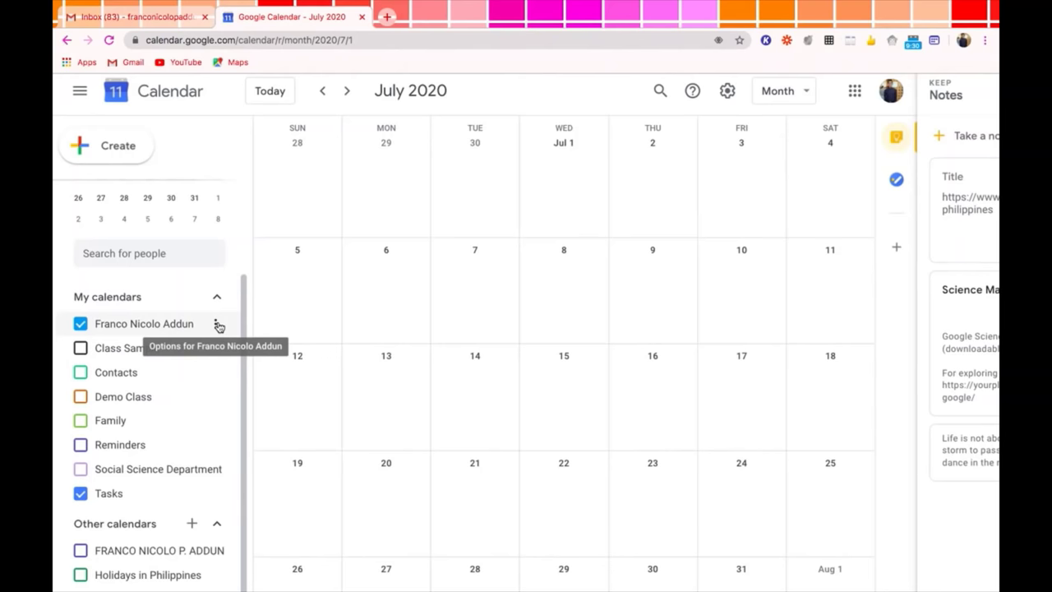
Scroll the July 2020 month view so the My calendars list is visible
{"action": "scroll", "coordinate": [219, 326], "scroll_direction": "up", "scroll_amount": 5}
{"action": "scroll", "coordinate": [221, 327], "scroll_direction": "left", "scroll_amount": 4}
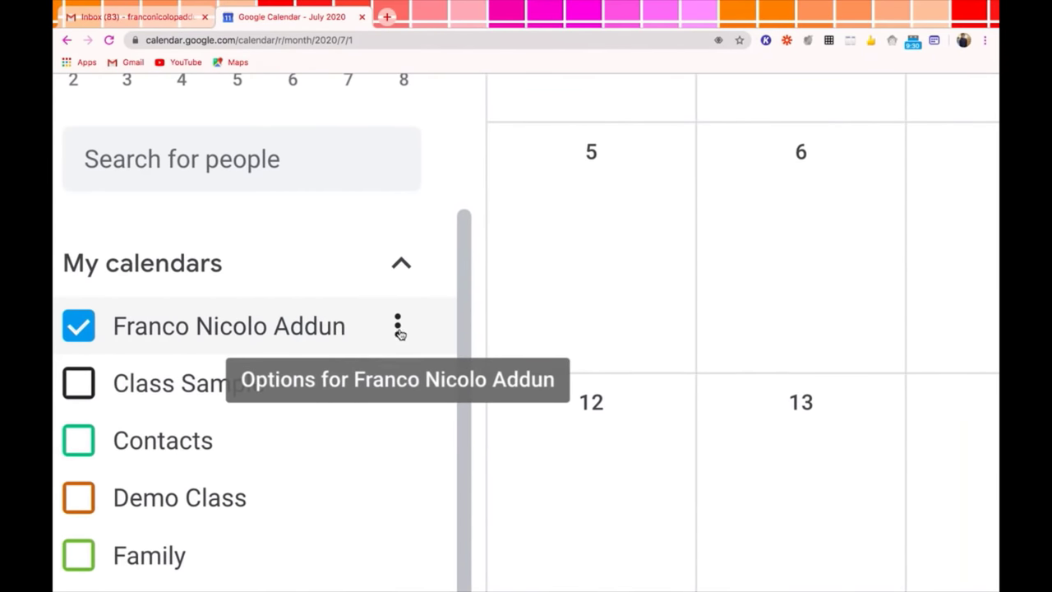
Open Settings and sharing from the personal calendar's options menu
{"action": "left_click", "coordinate": [397, 326]}
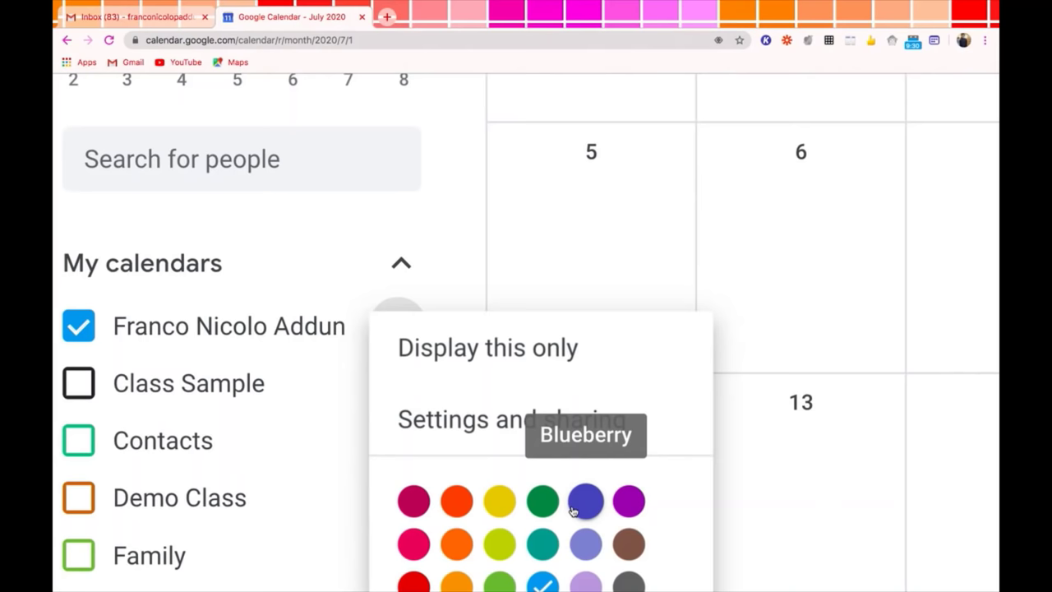
{"action": "left_click", "coordinate": [464, 431]}
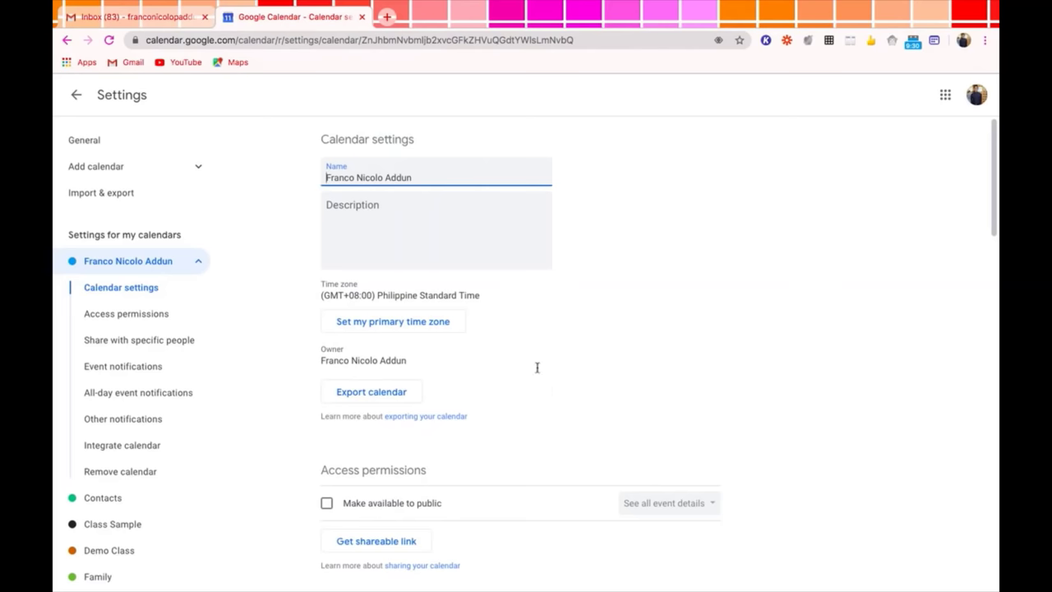
Scroll the calendar settings down past Access permissions to Share with specific people
{"action": "scroll", "coordinate": [486, 296], "scroll_direction": "up", "scroll_amount": 5}
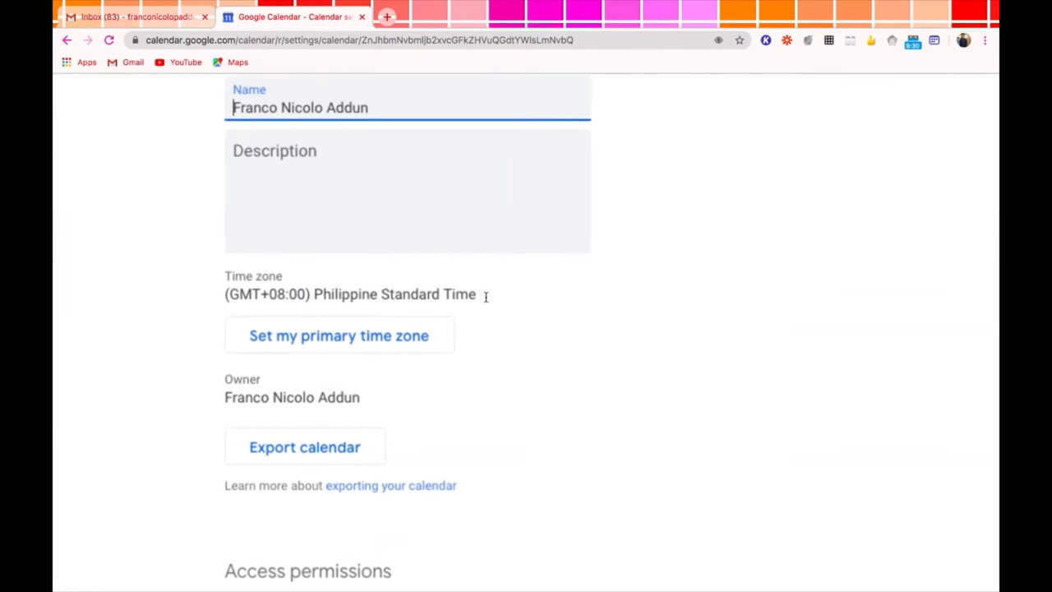
{"action": "scroll", "coordinate": [486, 297], "scroll_direction": "up", "scroll_amount": 2}
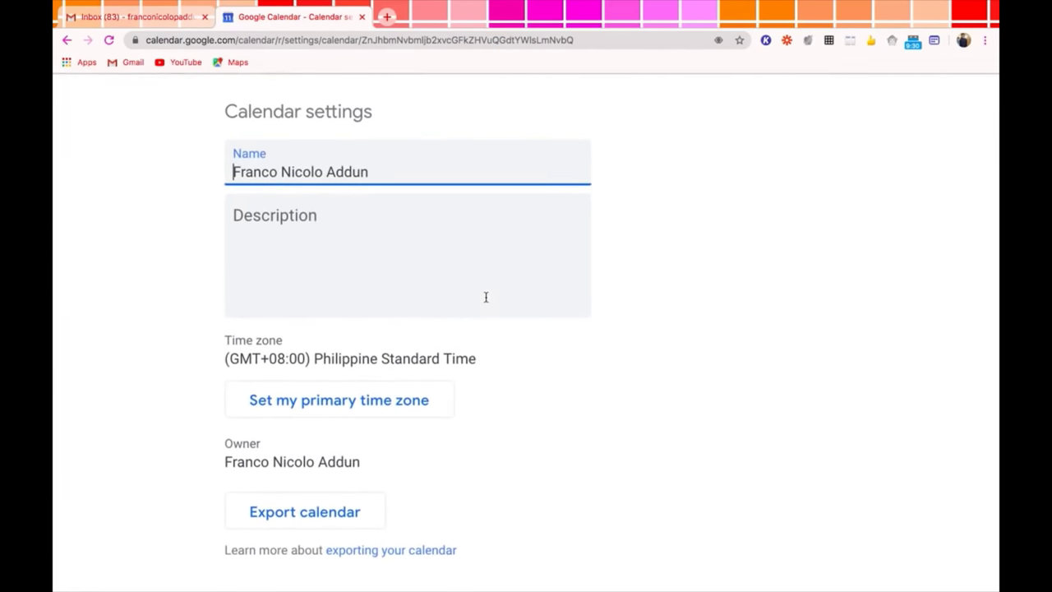
{"action": "scroll", "coordinate": [485, 296], "scroll_direction": "down", "scroll_amount": 2}
{"action": "scroll", "coordinate": [485, 298], "scroll_direction": "down", "scroll_amount": 4}
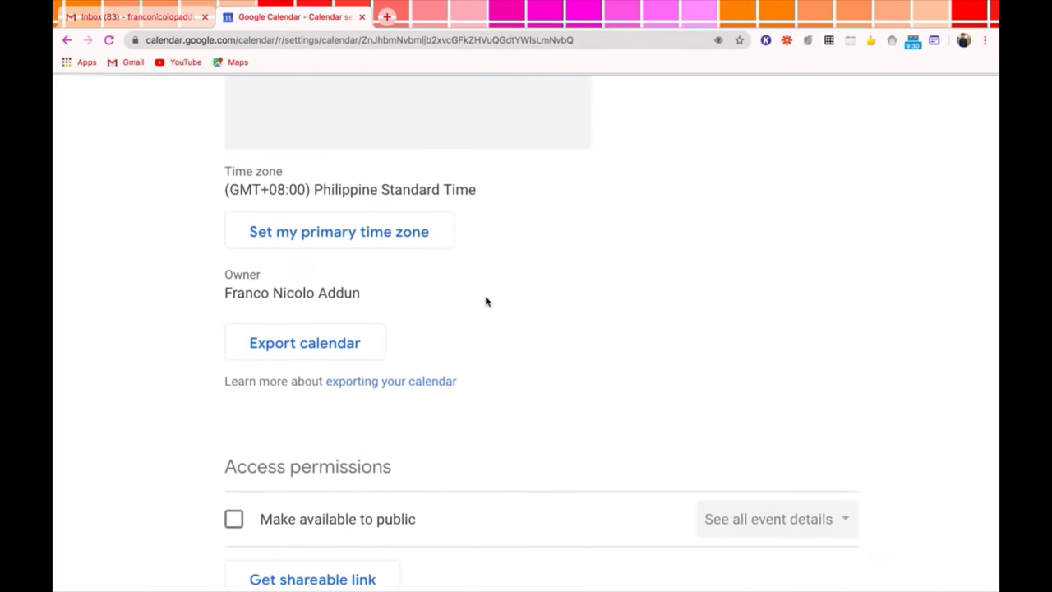
{"action": "scroll", "coordinate": [479, 236], "scroll_direction": "down", "scroll_amount": 2}
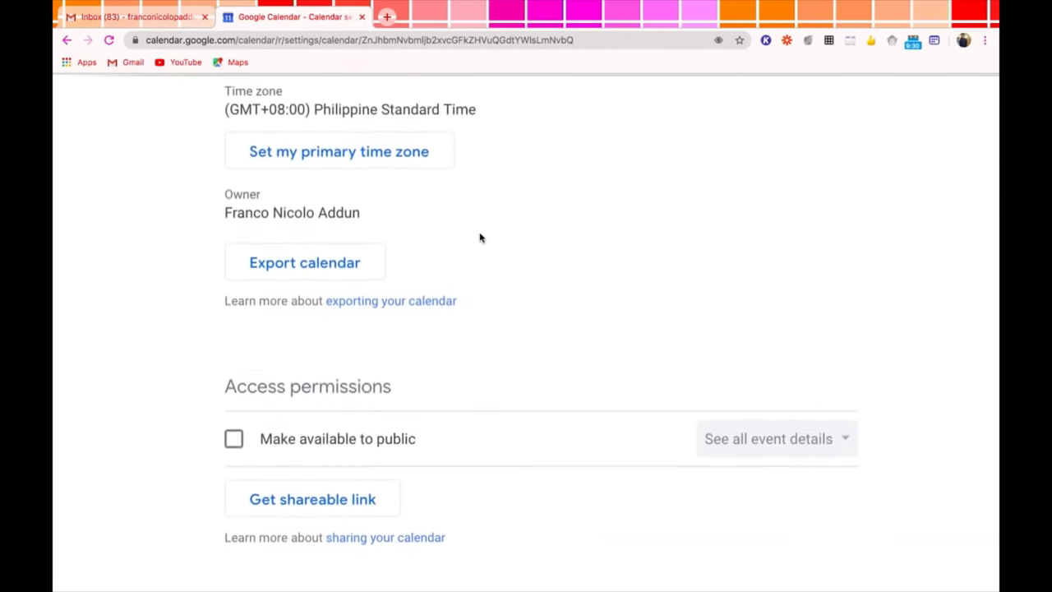
{"action": "scroll", "coordinate": [480, 237], "scroll_direction": "down", "scroll_amount": 1}
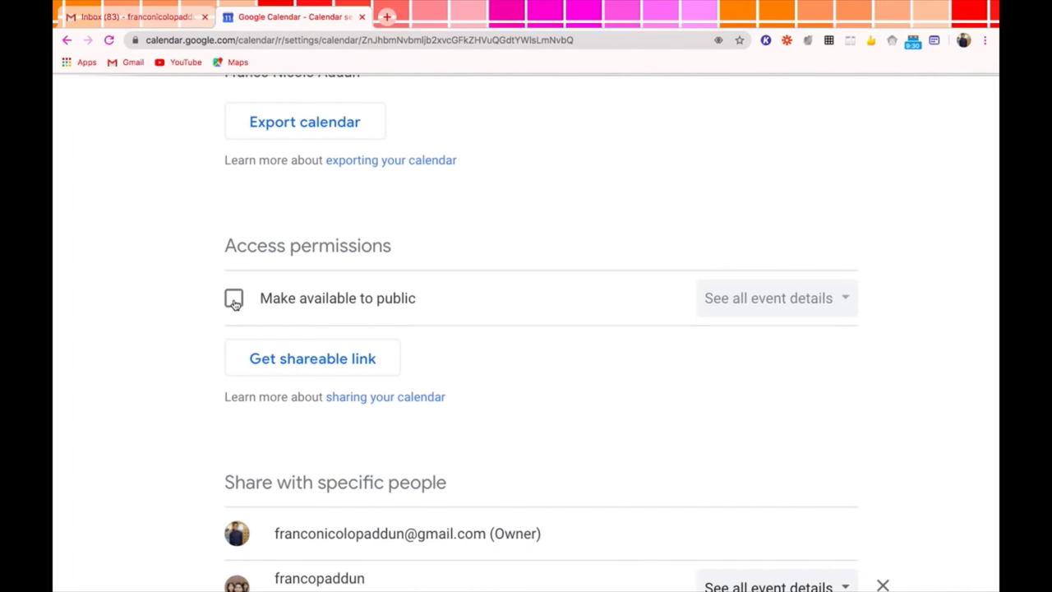
{"action": "scroll", "coordinate": [234, 303], "scroll_direction": "up", "scroll_amount": 2}
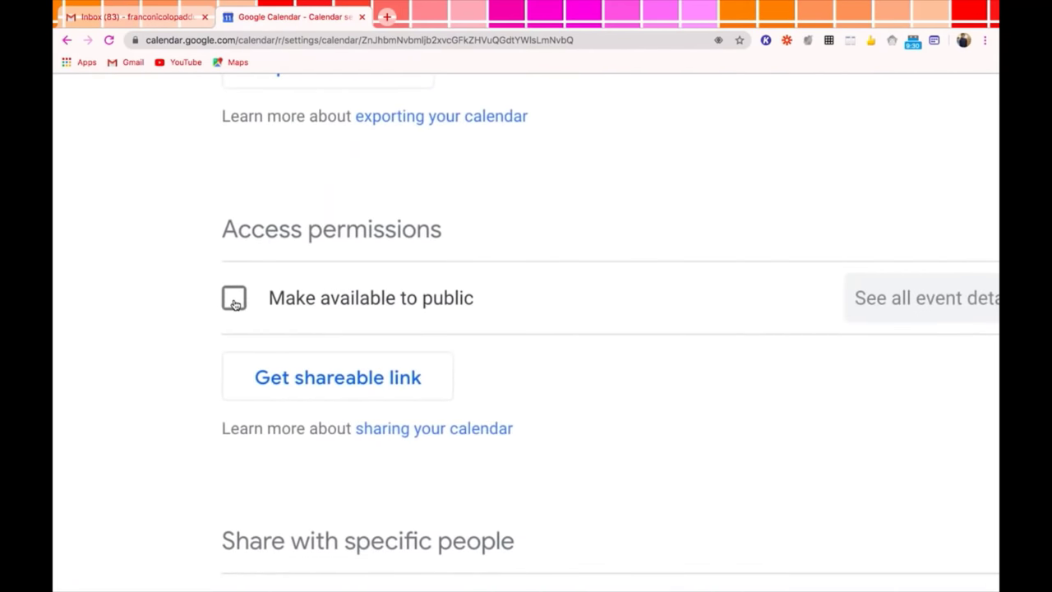
{"action": "scroll", "coordinate": [234, 303], "scroll_direction": "right", "scroll_amount": 3}
{"action": "scroll", "coordinate": [234, 303], "scroll_direction": "right", "scroll_amount": 1}
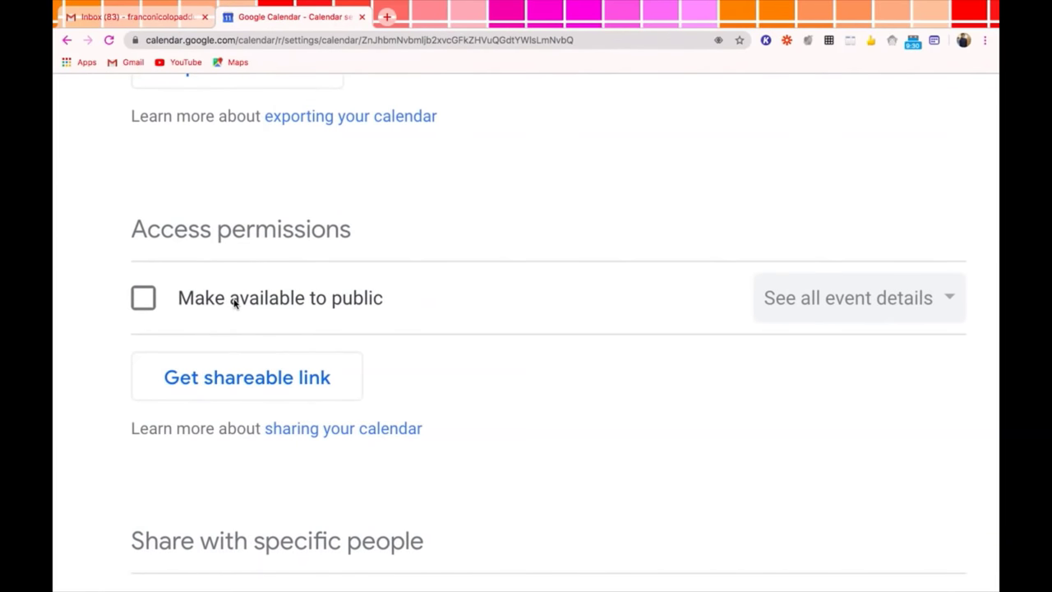
{"action": "scroll", "coordinate": [234, 303], "scroll_direction": "down", "scroll_amount": 3}
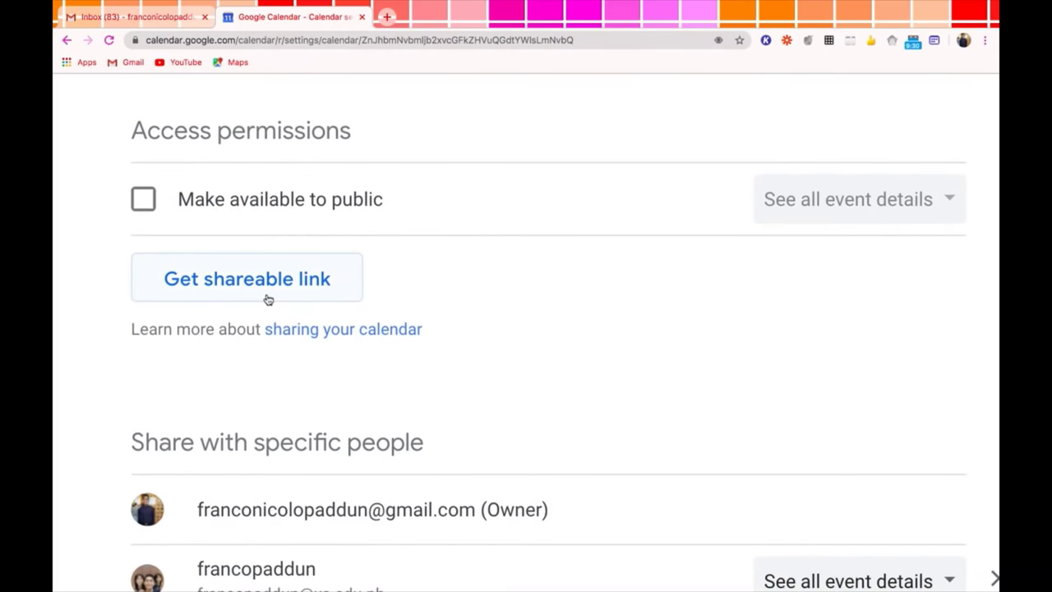
{"action": "scroll", "coordinate": [267, 299], "scroll_direction": "down", "scroll_amount": 4}
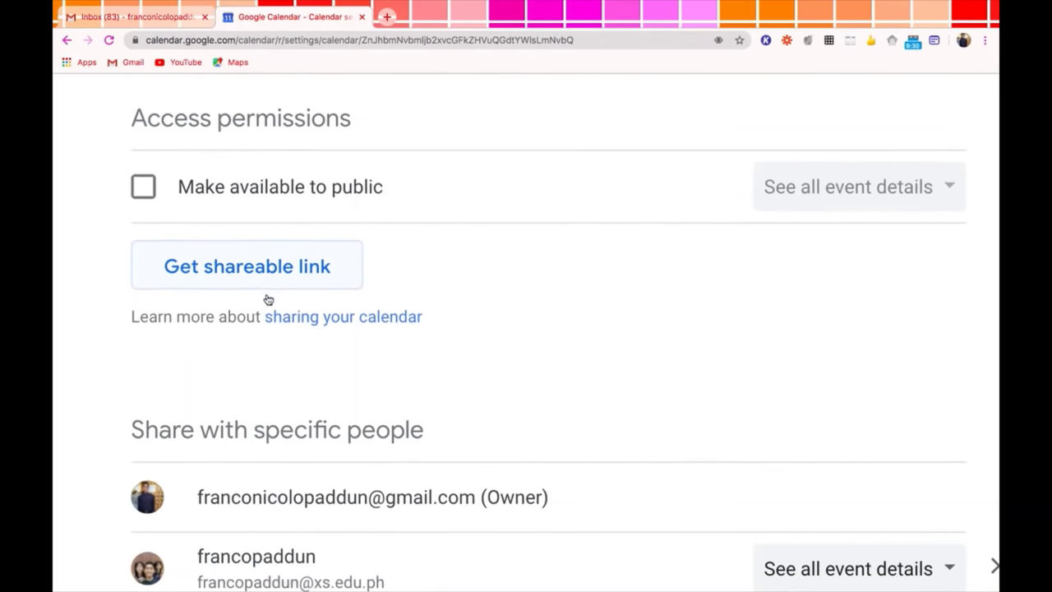
{"action": "scroll", "coordinate": [267, 299], "scroll_direction": "up", "scroll_amount": 1}
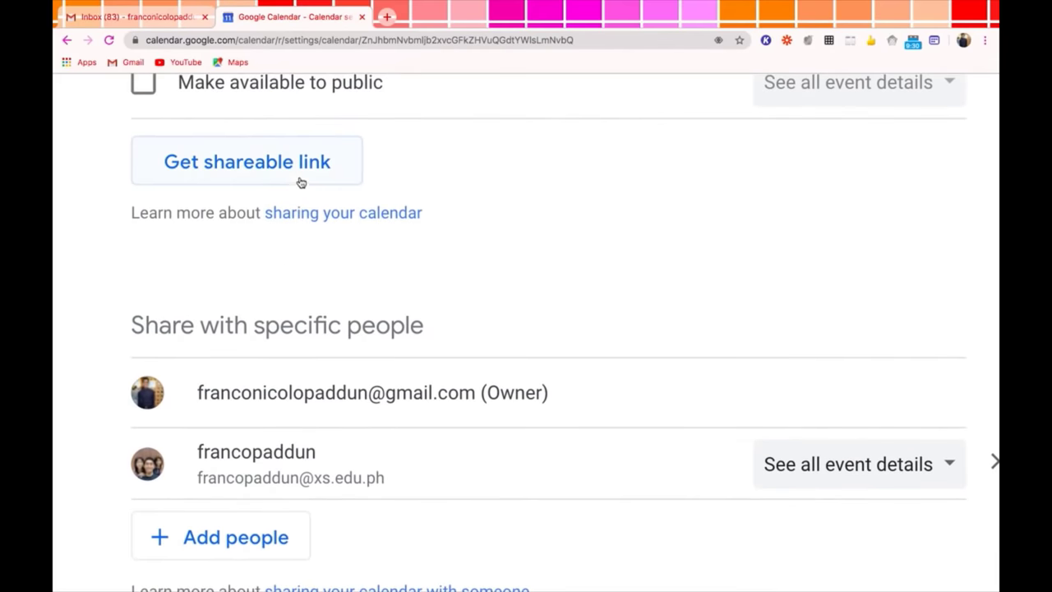
{"action": "scroll", "coordinate": [353, 409], "scroll_direction": "down", "scroll_amount": 6}
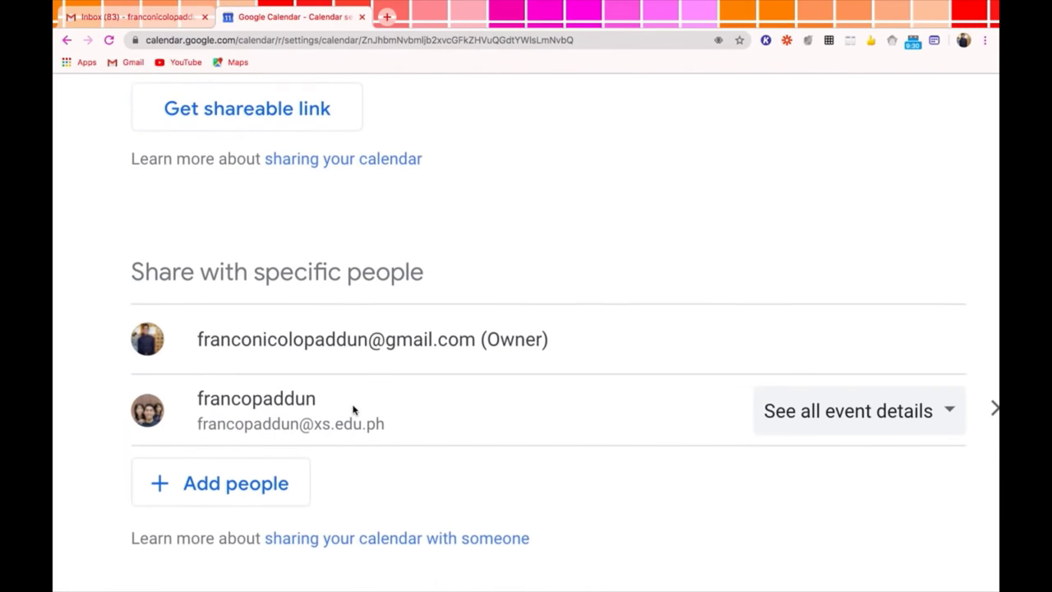
{"action": "scroll", "coordinate": [353, 409], "scroll_direction": "up", "scroll_amount": 1}
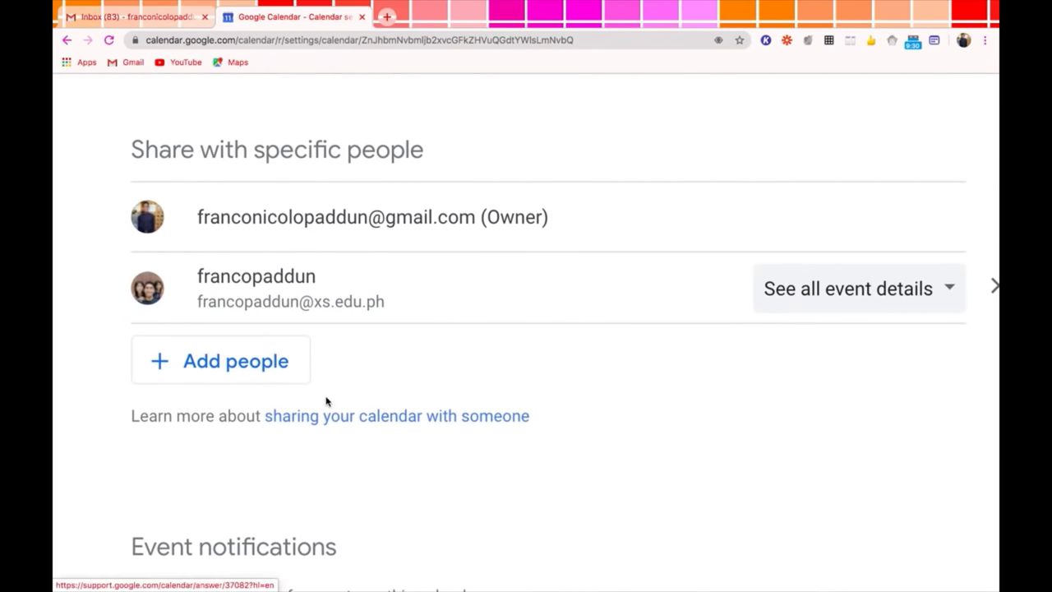
Start adding the suggested contact as a sharer, then cancel and reduce the page zoom
{"action": "left_click", "coordinate": [280, 371]}
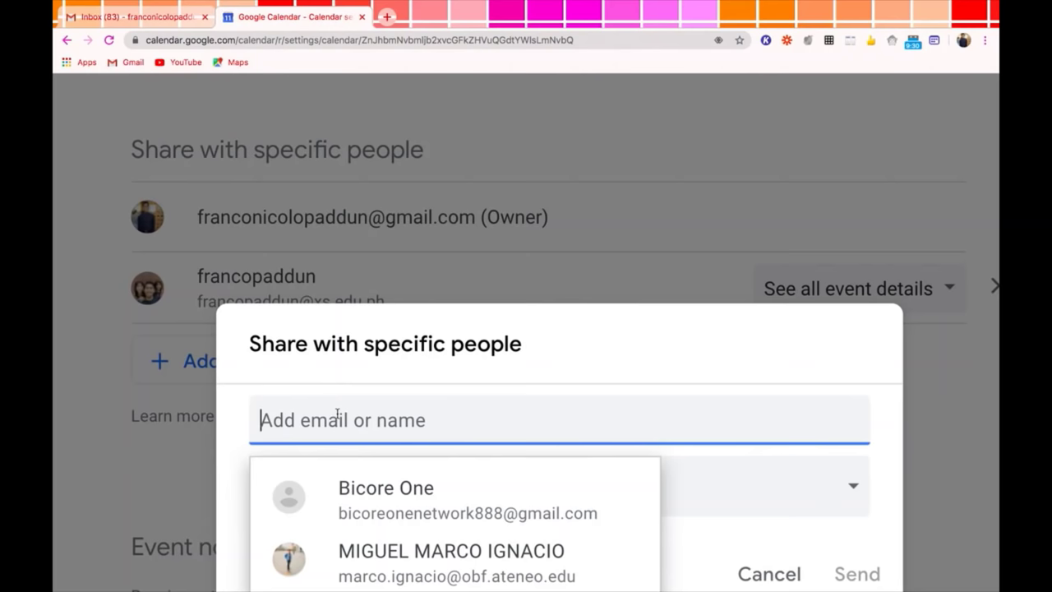
{"action": "type", "text": "fadd"}
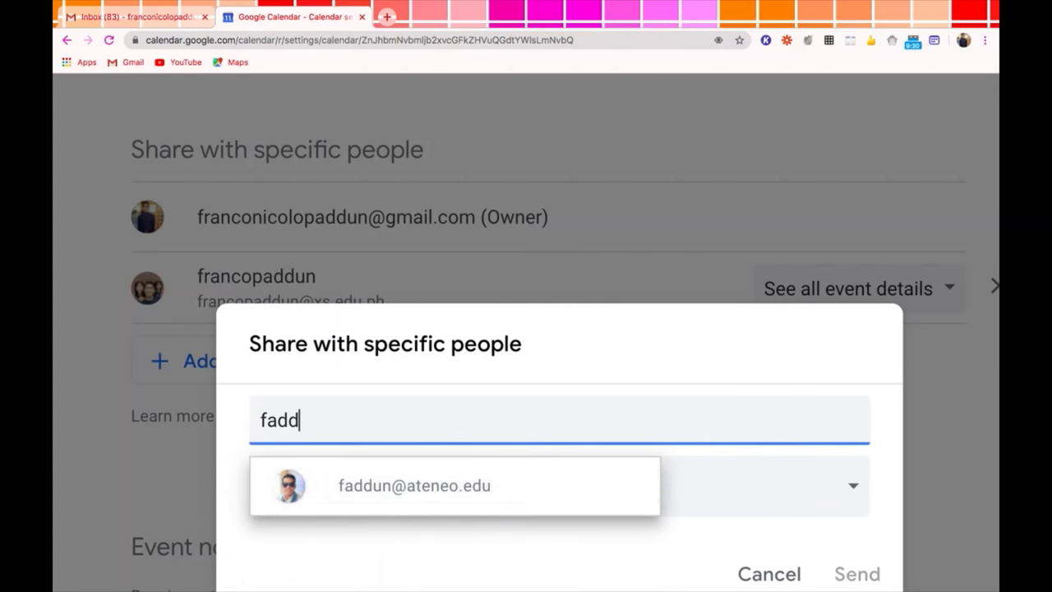
{"action": "left_click", "coordinate": [399, 486]}
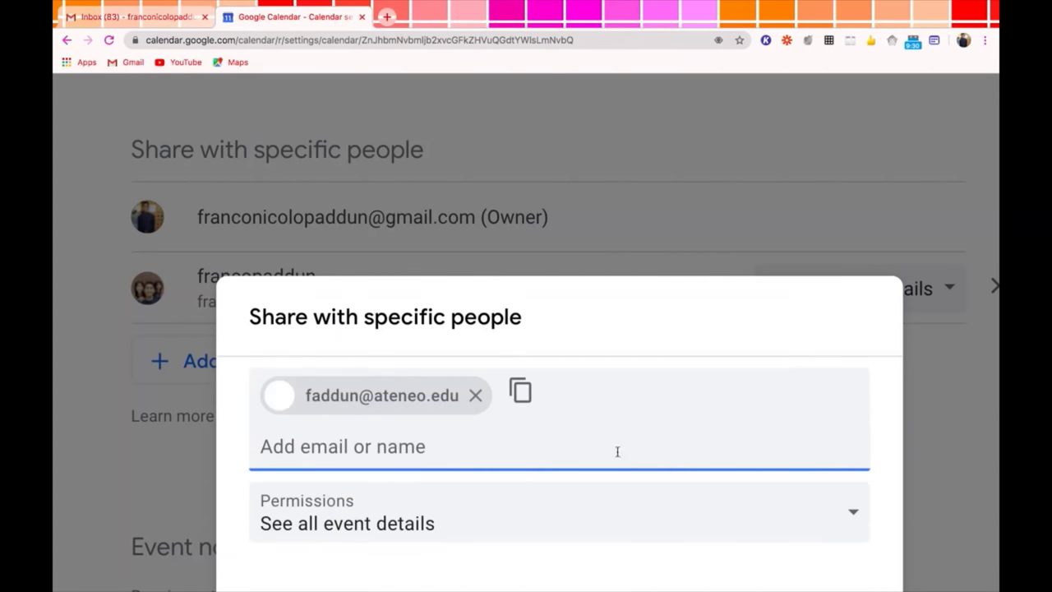
{"action": "left_click", "coordinate": [952, 440]}
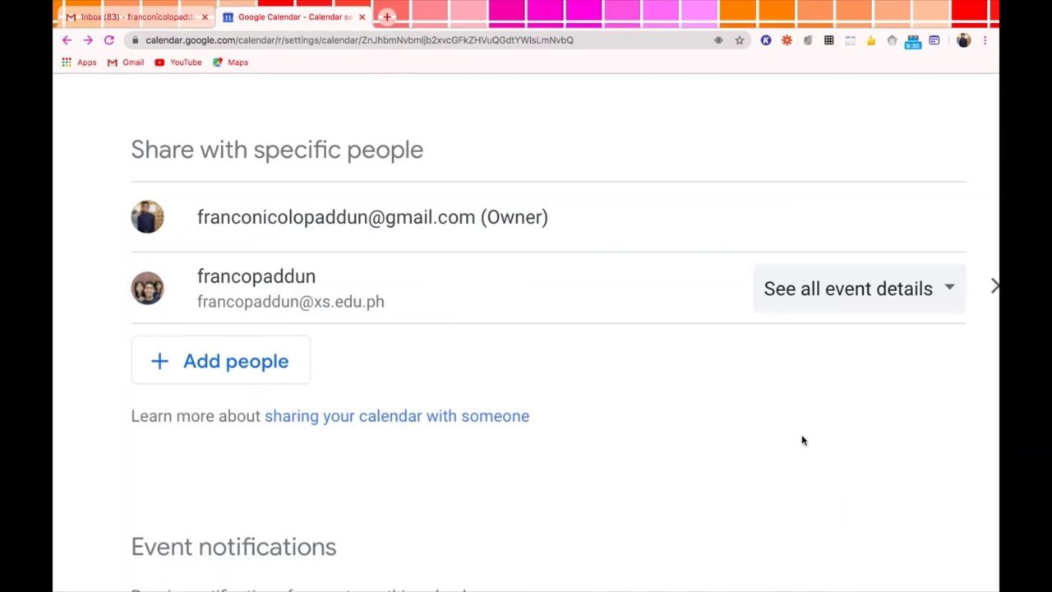
{"action": "key", "text": "ctrl+minus"}
{"action": "key", "text": "ctrl+minus"}
{"action": "key", "text": "ctrl+minus"}
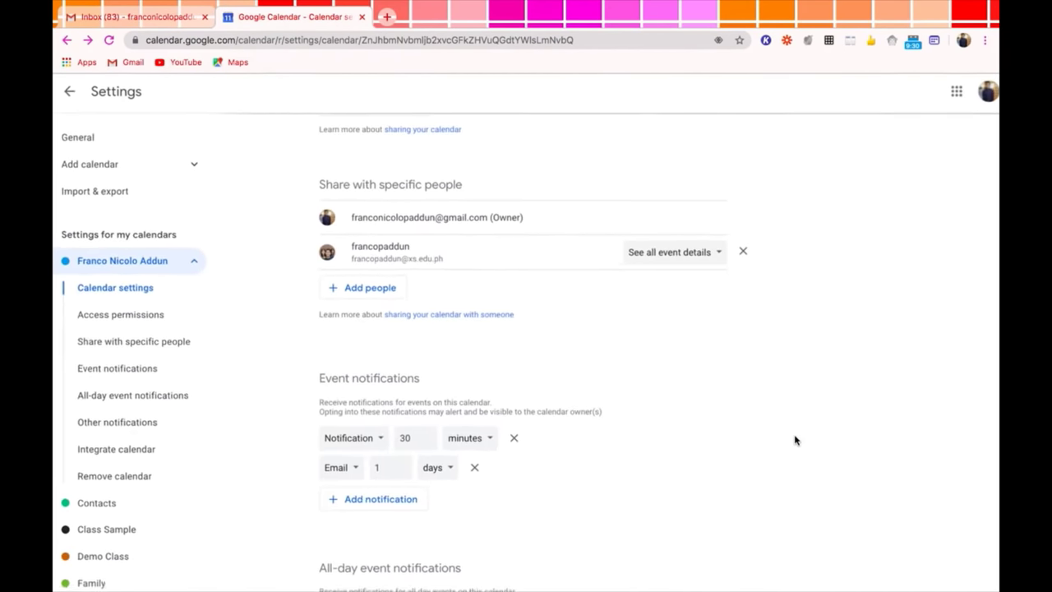
Share the calendar with the suggested contact using 'See all event details' permission and send
{"action": "left_click", "coordinate": [374, 289]}
{"action": "left_click", "coordinate": [434, 305]}
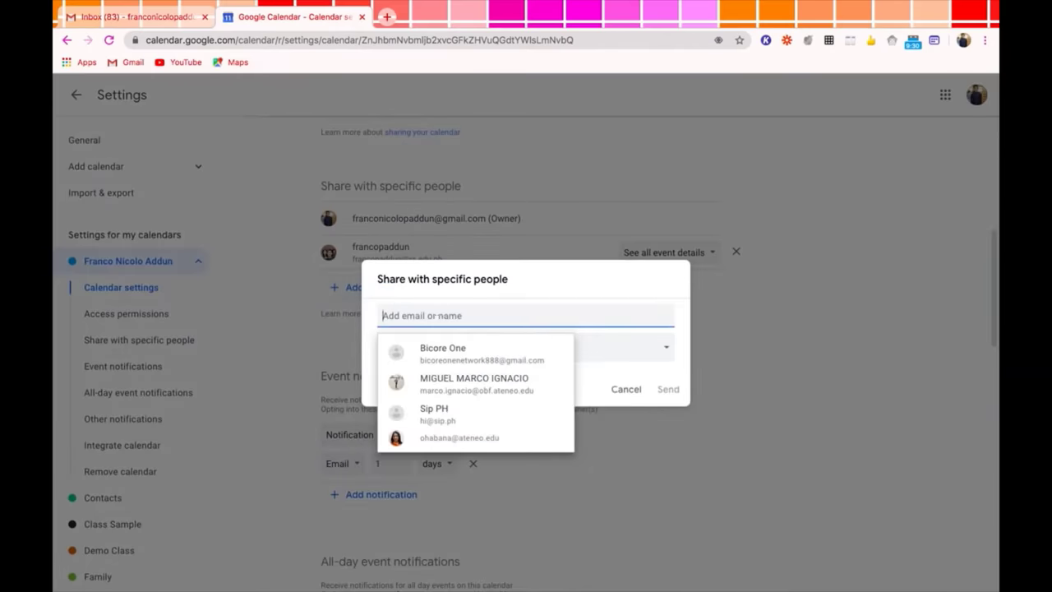
{"action": "type", "text": "fadd"}
{"action": "left_click", "coordinate": [465, 347]}
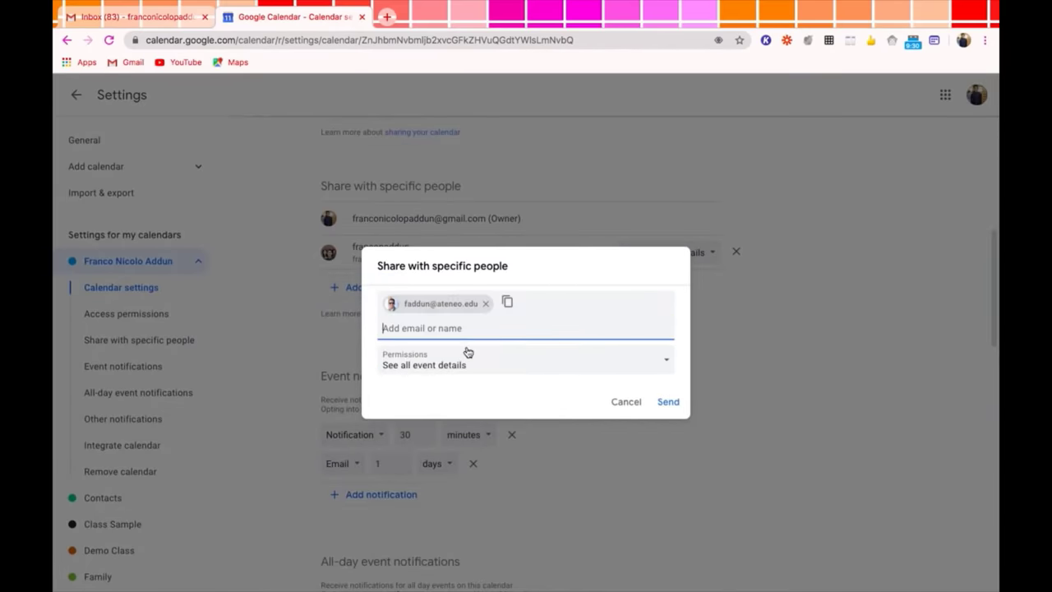
{"action": "left_click", "coordinate": [670, 369]}
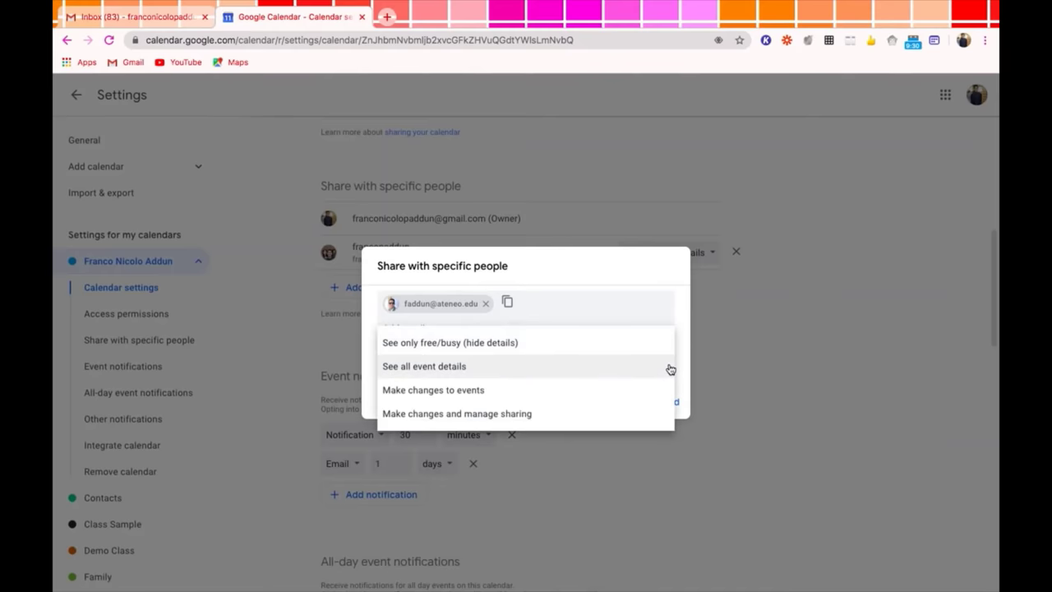
{"action": "left_click", "coordinate": [579, 368]}
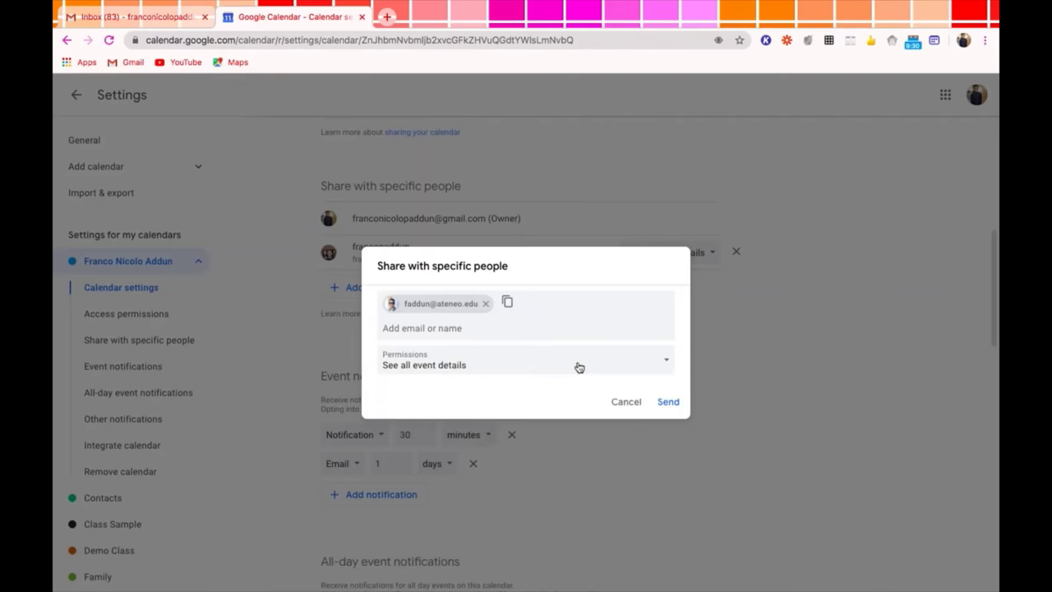
{"action": "left_click", "coordinate": [668, 403]}
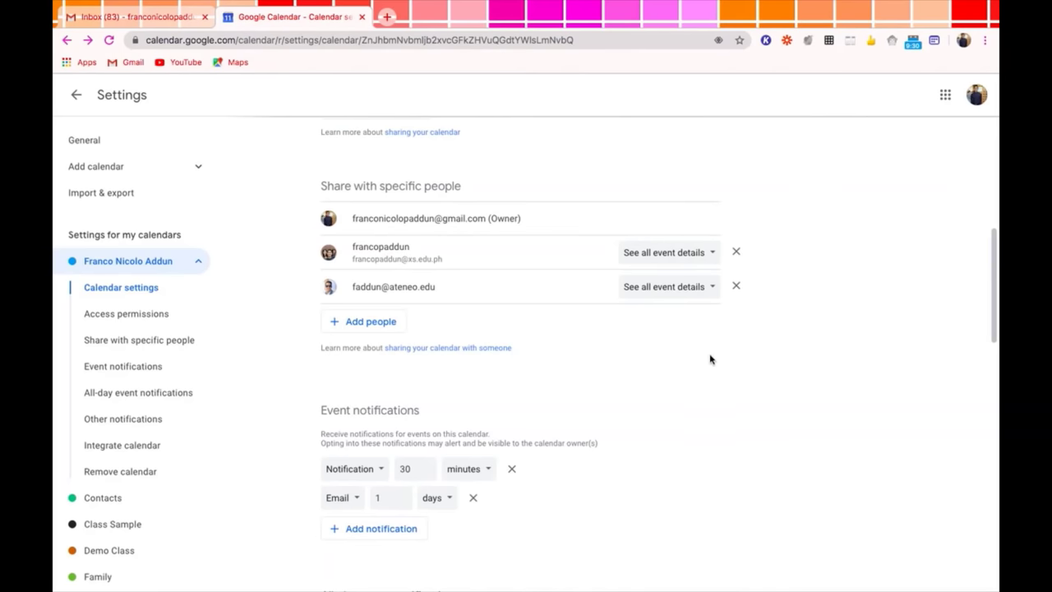
{"action": "scroll", "coordinate": [704, 380], "scroll_direction": "down", "scroll_amount": 4}
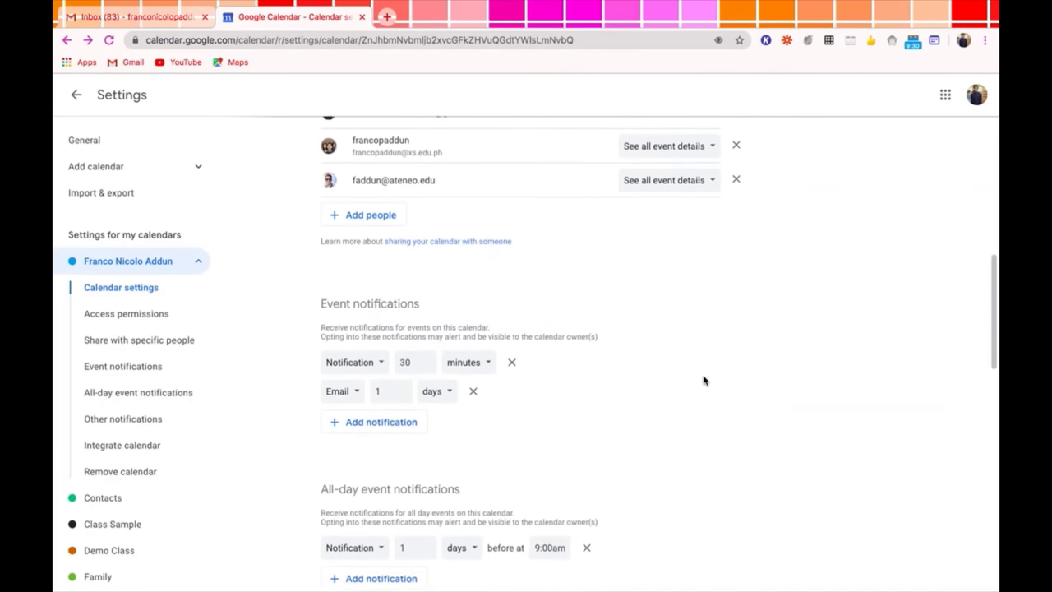
{"action": "scroll", "coordinate": [703, 381], "scroll_direction": "down", "scroll_amount": 2}
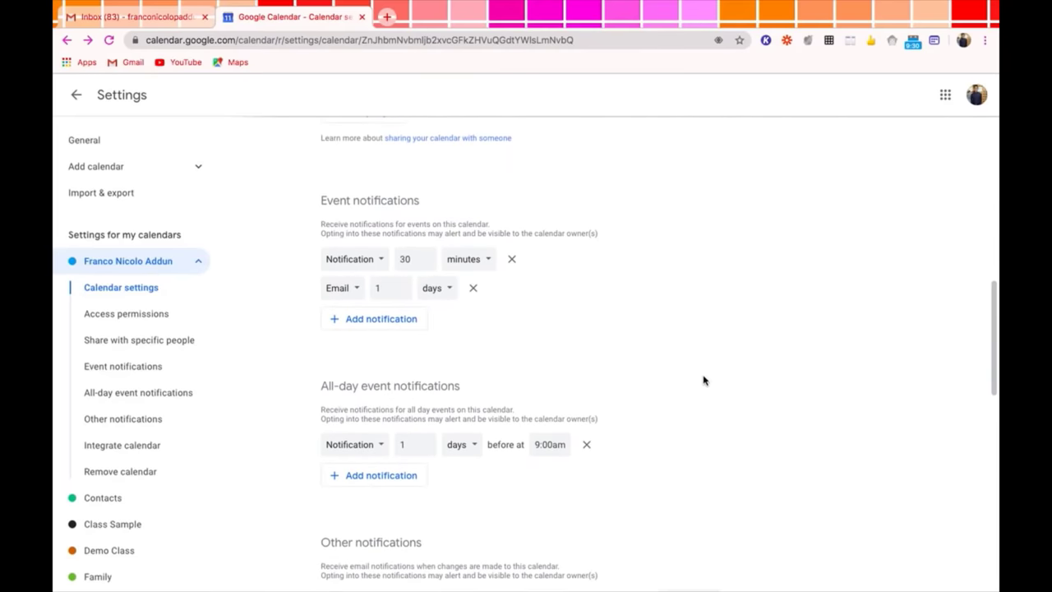
{"action": "scroll", "coordinate": [703, 380], "scroll_direction": "down", "scroll_amount": 1}
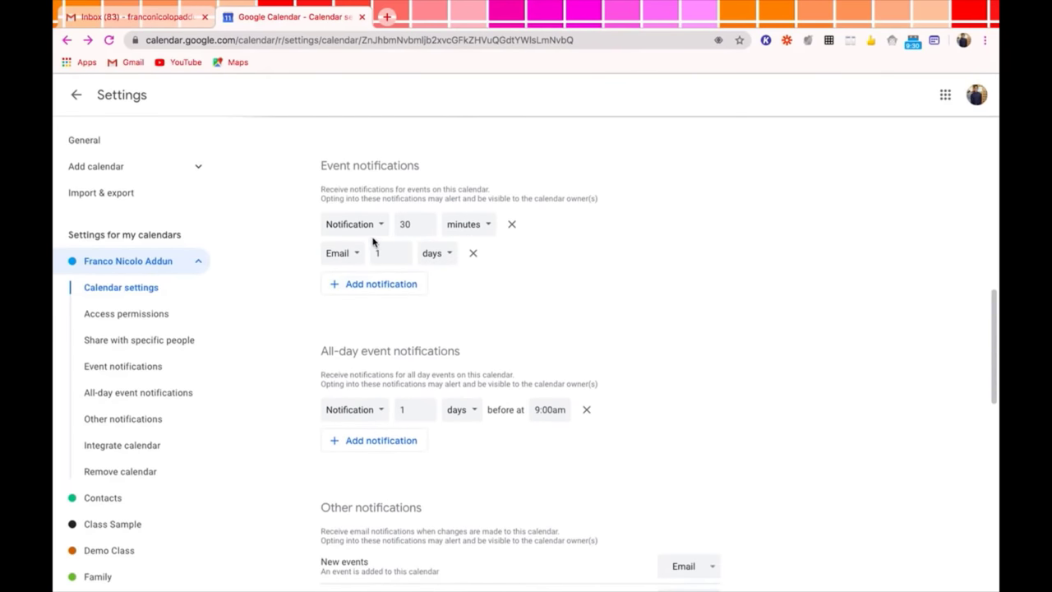
{"action": "scroll", "coordinate": [559, 293], "scroll_direction": "down", "scroll_amount": 3}
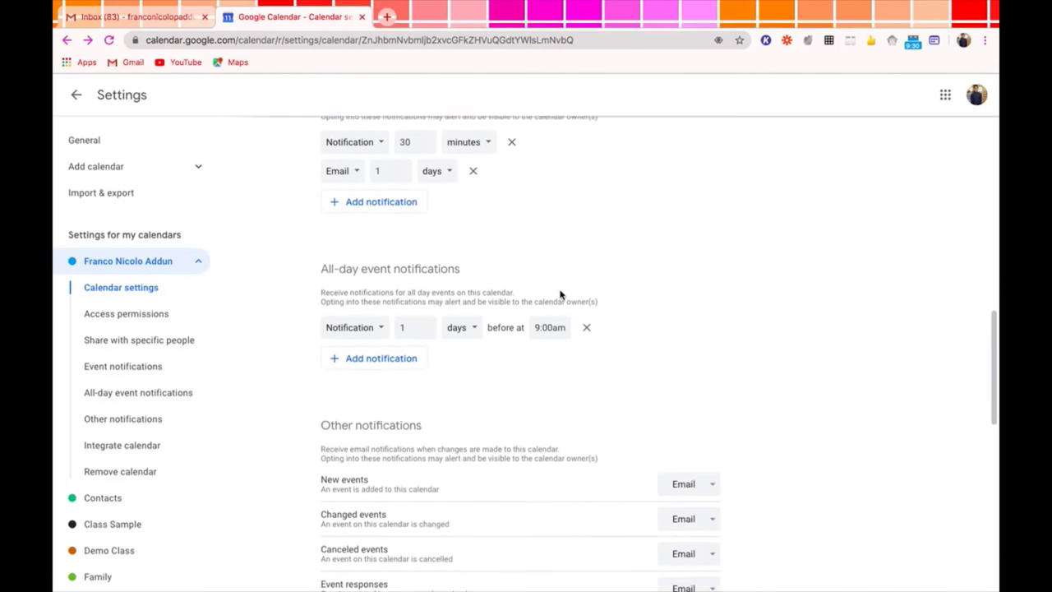
{"action": "scroll", "coordinate": [560, 292], "scroll_direction": "down", "scroll_amount": 4}
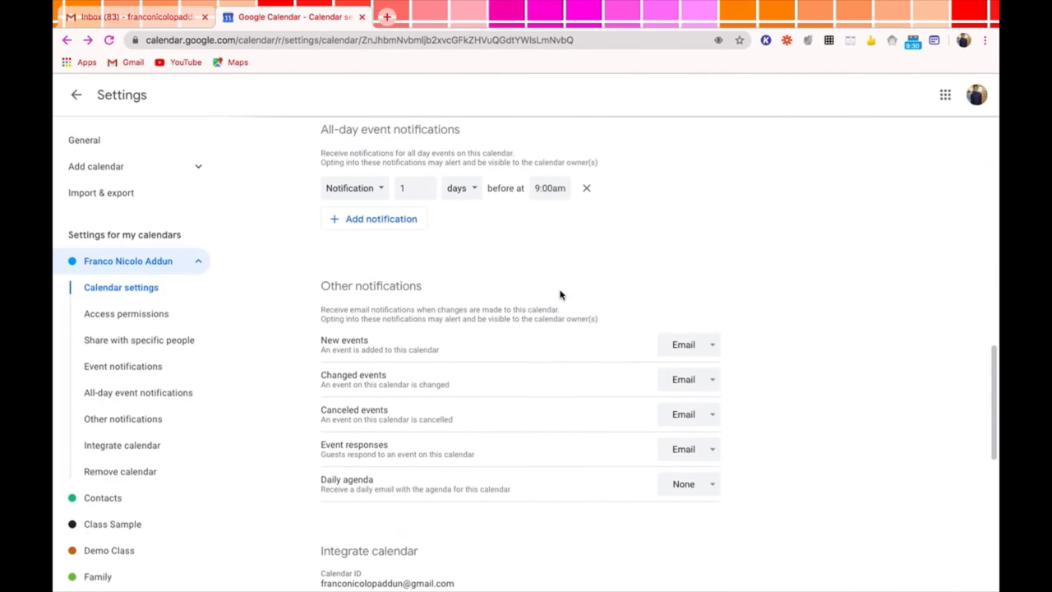
{"action": "scroll", "coordinate": [560, 294], "scroll_direction": "down", "scroll_amount": 1}
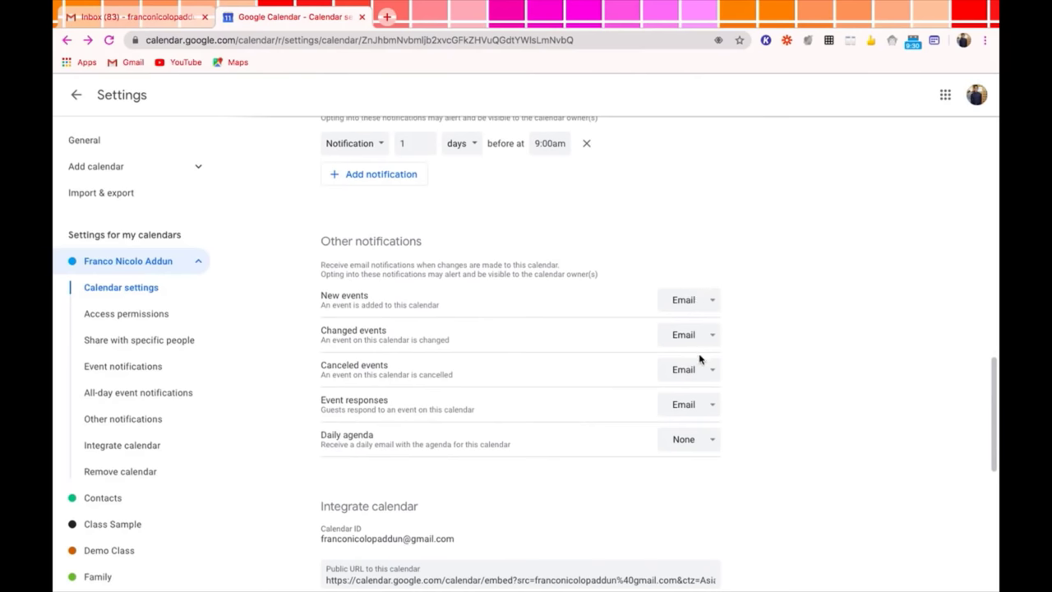
{"action": "scroll", "coordinate": [745, 425], "scroll_direction": "down", "scroll_amount": 3}
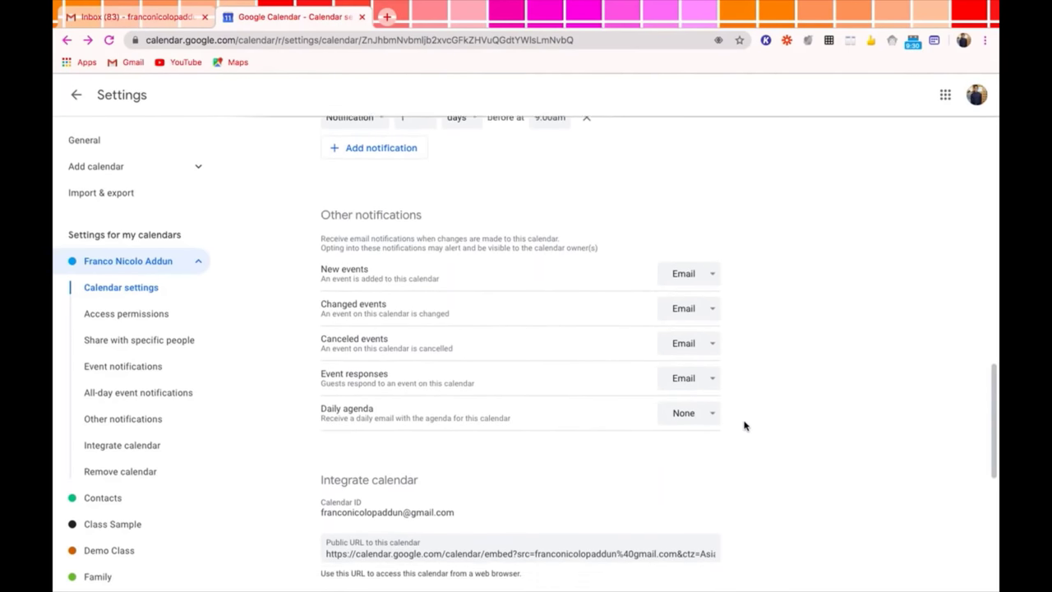
{"action": "scroll", "coordinate": [745, 426], "scroll_direction": "down", "scroll_amount": 5}
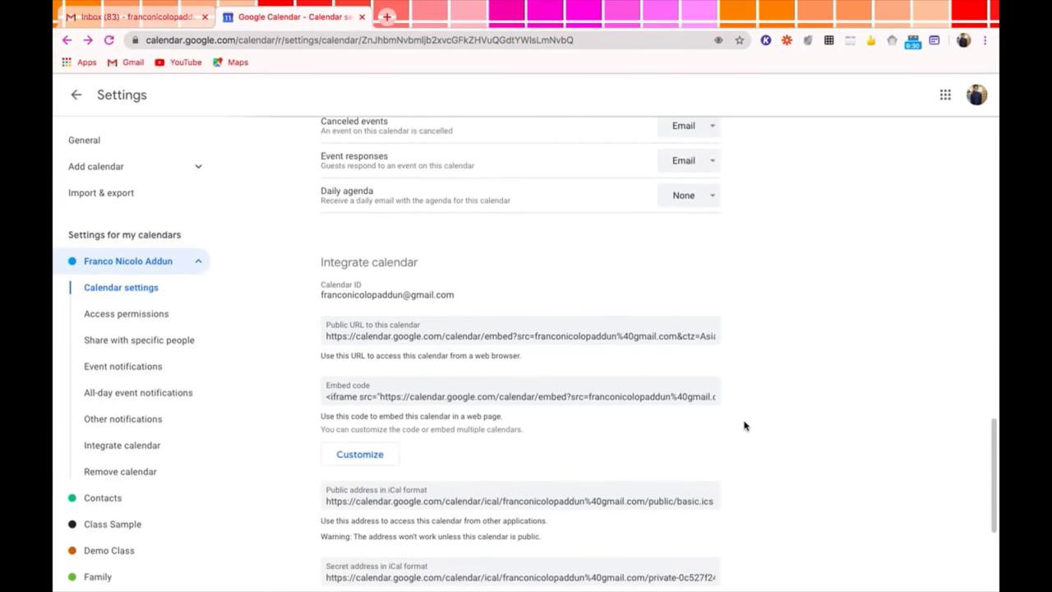
{"action": "scroll", "coordinate": [746, 426], "scroll_direction": "down", "scroll_amount": 1}
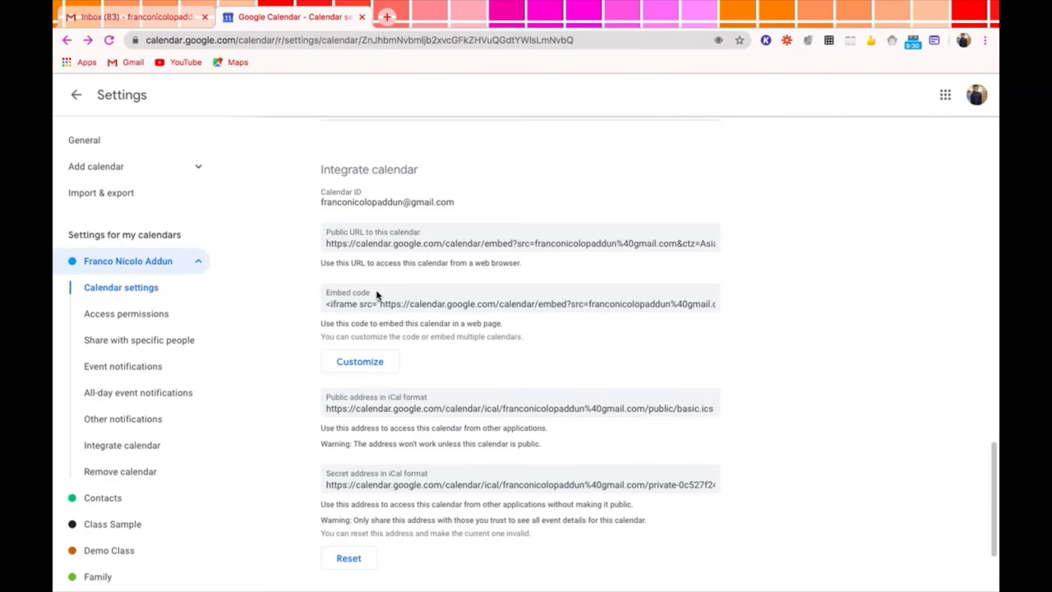
{"action": "left_click", "coordinate": [433, 308]}
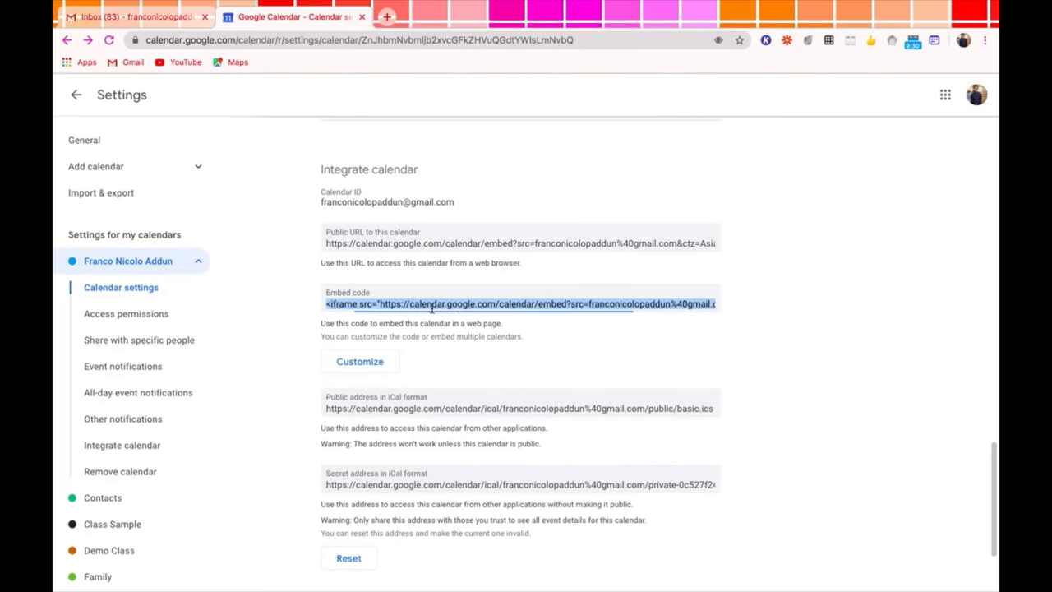
{"action": "left_click", "coordinate": [793, 389]}
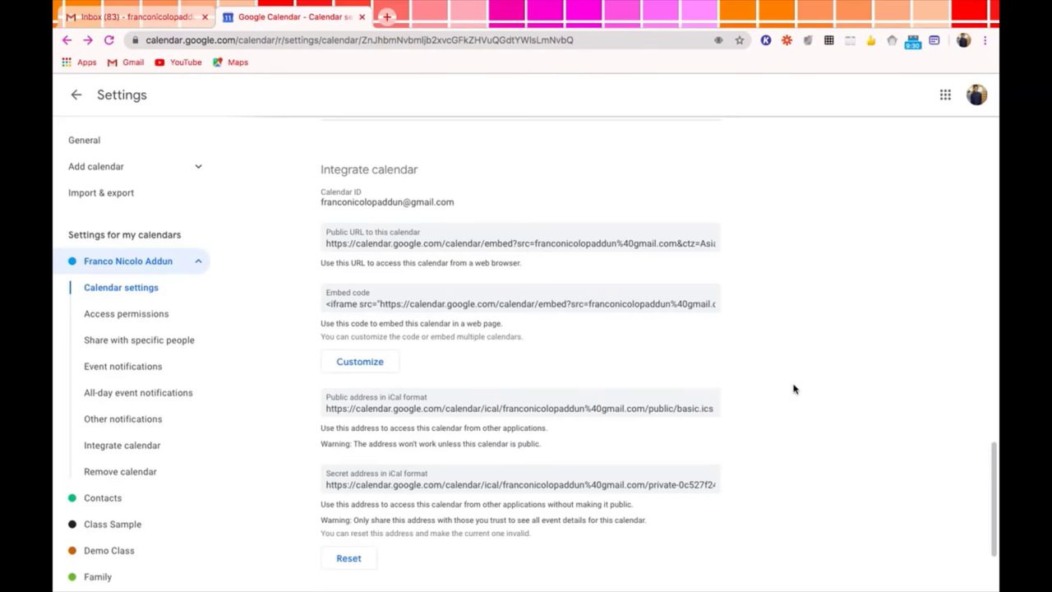
{"action": "scroll", "coordinate": [794, 390], "scroll_direction": "down", "scroll_amount": 1}
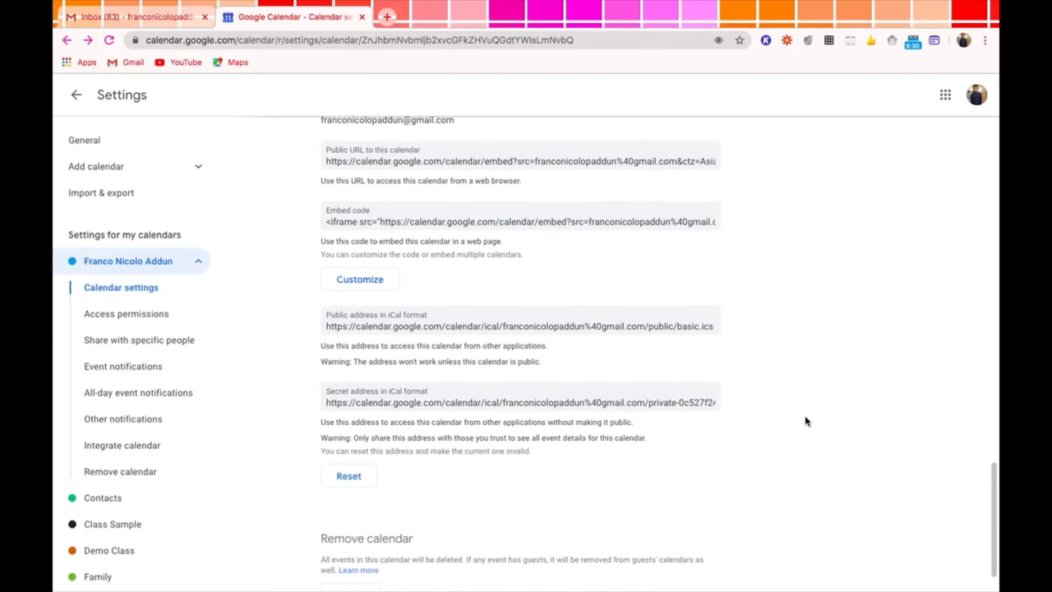
{"action": "scroll", "coordinate": [806, 420], "scroll_direction": "down", "scroll_amount": 1}
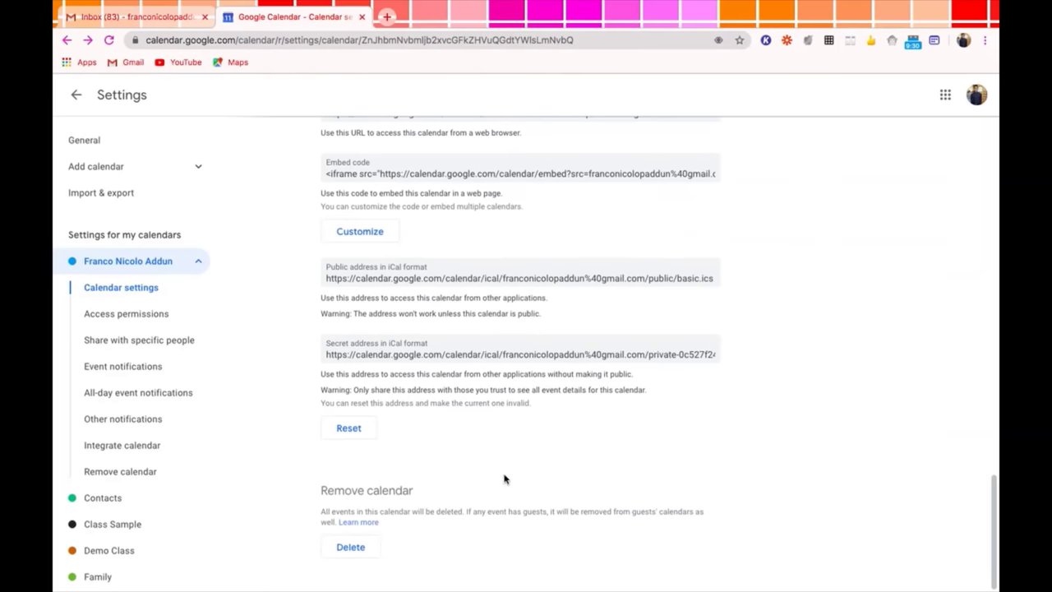
{"action": "scroll", "coordinate": [505, 479], "scroll_direction": "up", "scroll_amount": 5}
{"action": "scroll", "coordinate": [505, 479], "scroll_direction": "down", "scroll_amount": 2}
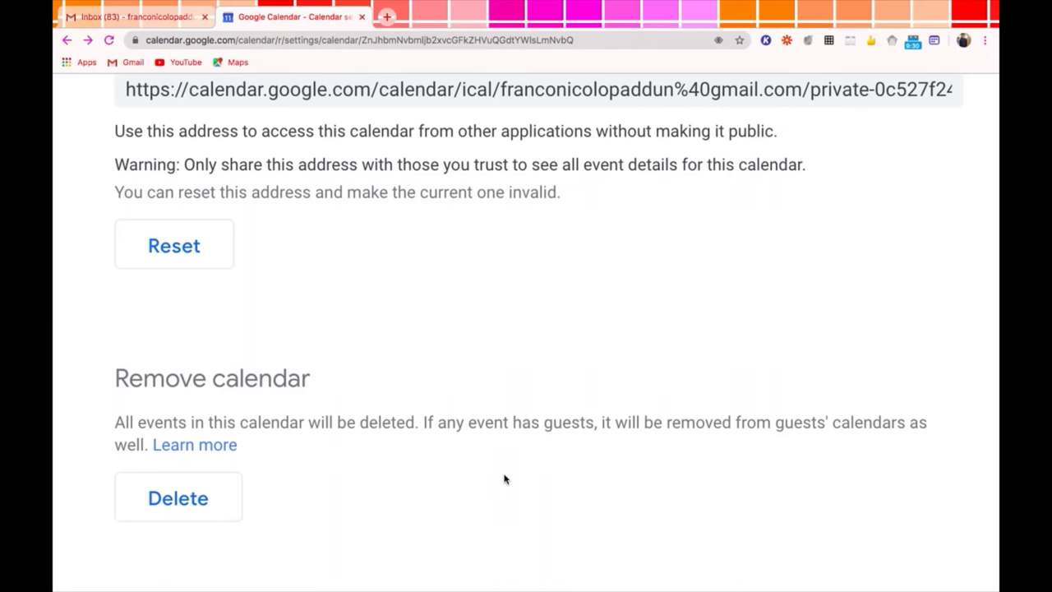
{"action": "scroll", "coordinate": [504, 479], "scroll_direction": "down", "scroll_amount": 5}
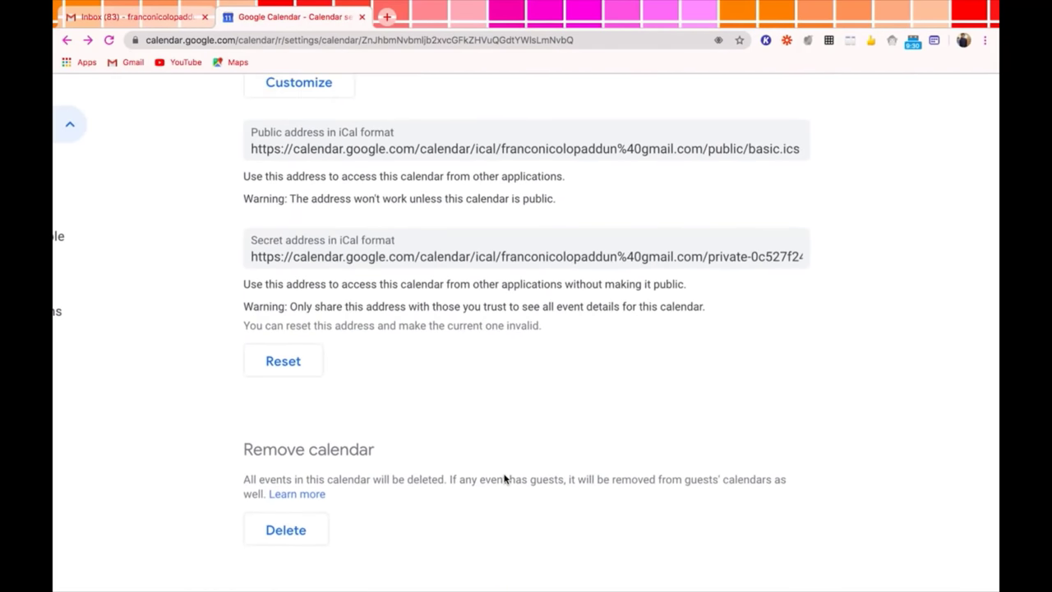
{"action": "scroll", "coordinate": [505, 479], "scroll_direction": "down", "scroll_amount": 2}
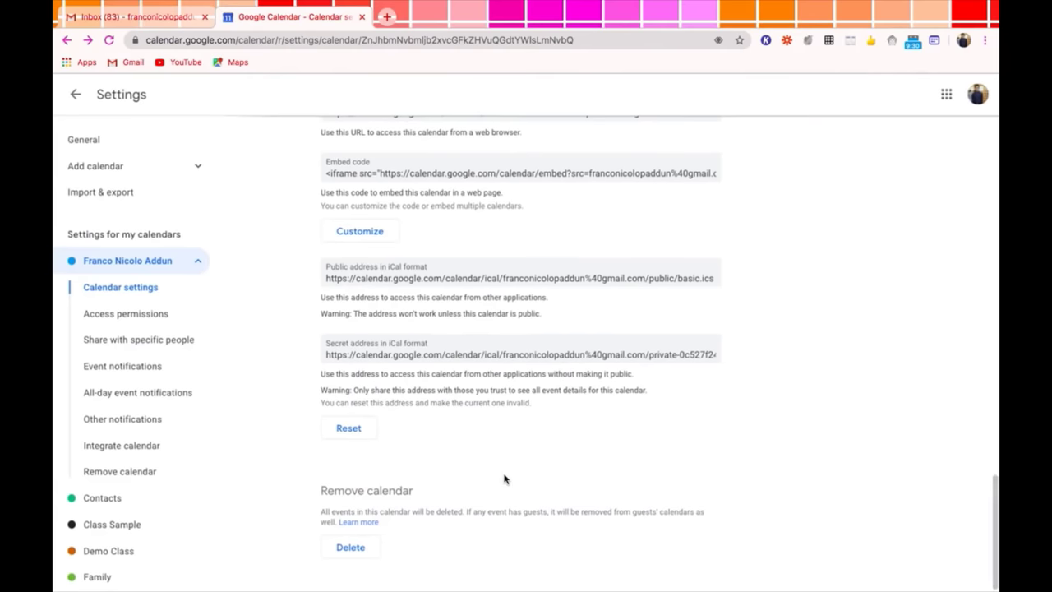
Go back from Settings to the July 2020 calendar and close the Keep Notes side panel
{"action": "left_click", "coordinate": [80, 95]}
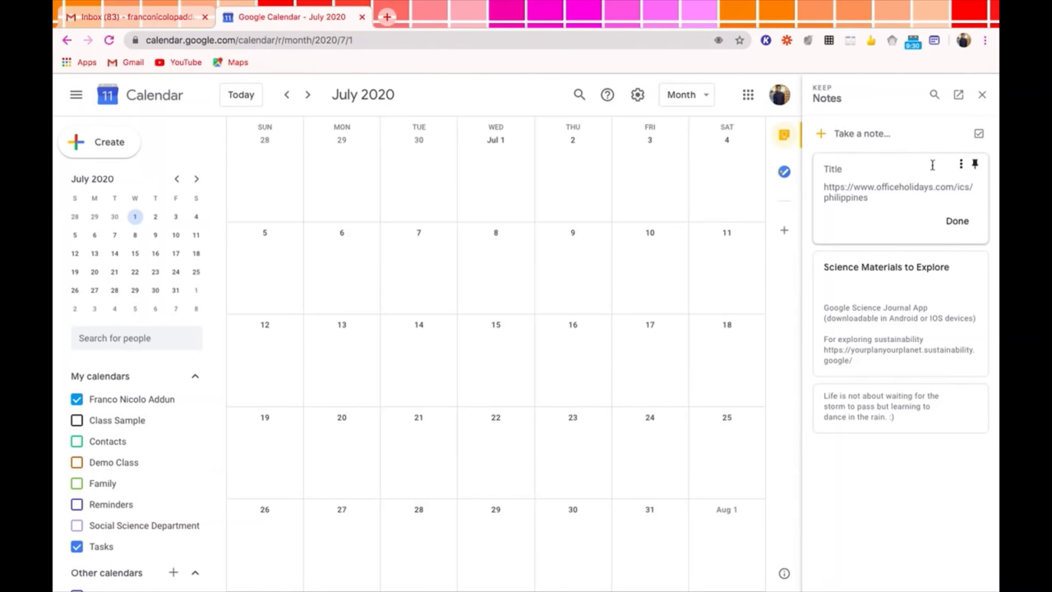
{"action": "left_click", "coordinate": [980, 96]}
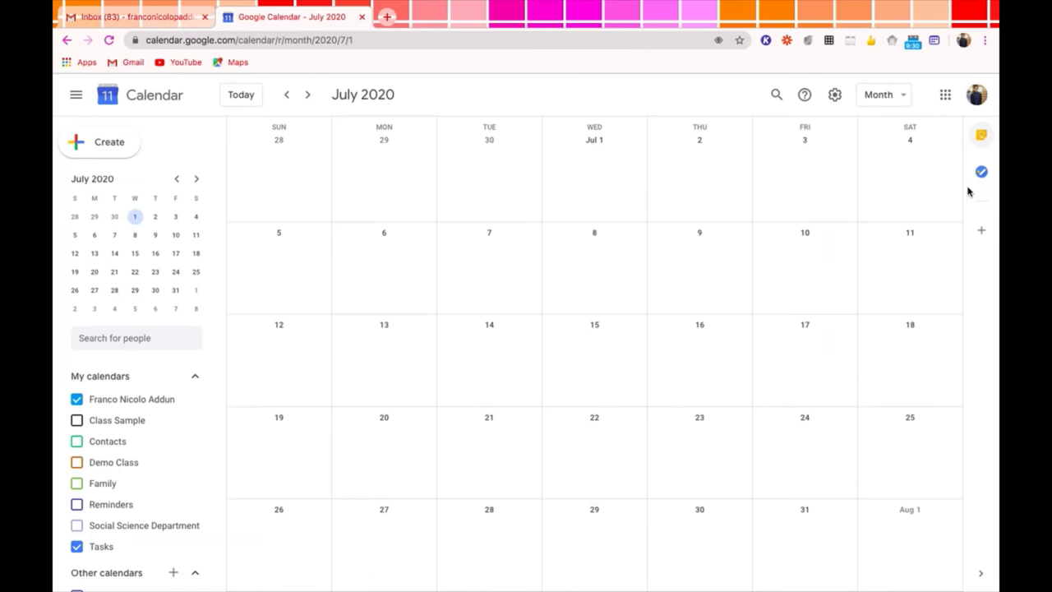
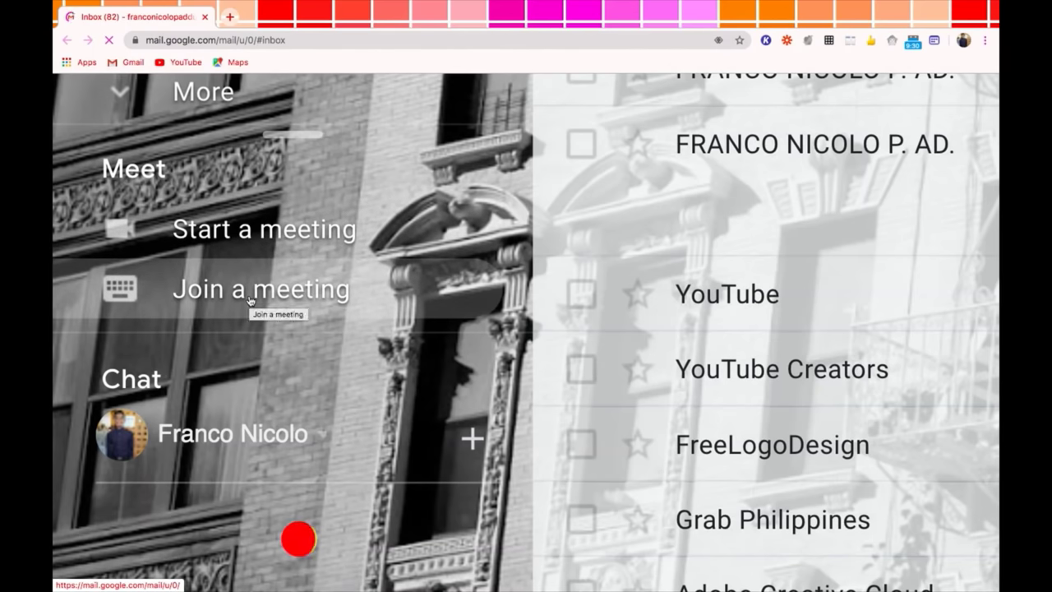
Start a new meeting from Gmail's Meet sidebar after dismissing the meeting-code prompt
{"action": "key", "text": "ctrl+minus"}
{"action": "key", "text": "ctrl+minus"}
{"action": "key", "text": "ctrl+minus"}
{"action": "key", "text": "ctrl+minus"}
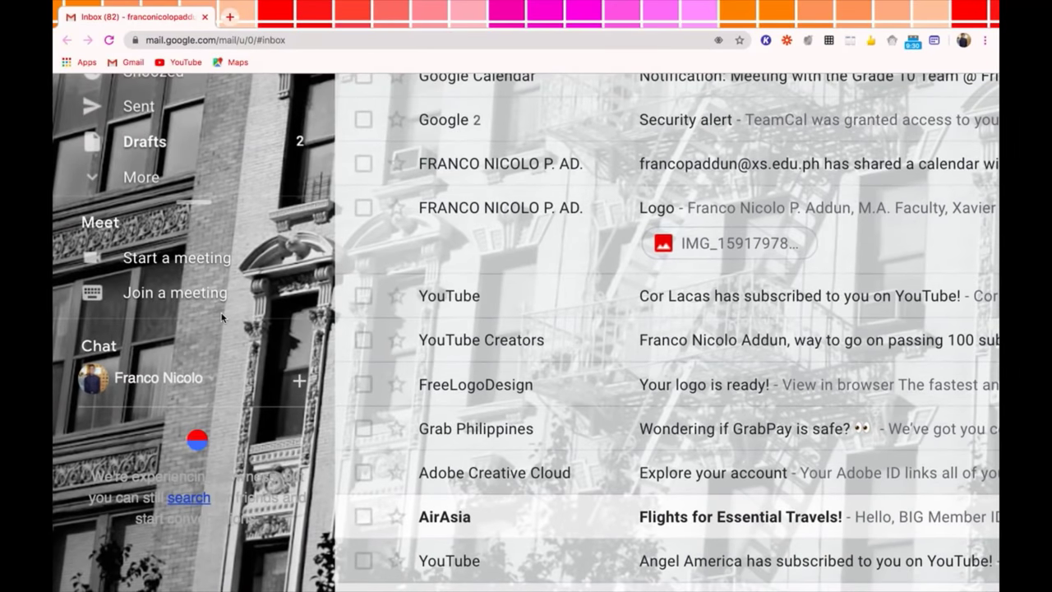
{"action": "key", "text": "ctrl+minus"}
{"action": "key", "text": "ctrl+minus"}
{"action": "left_click", "coordinate": [204, 327]}
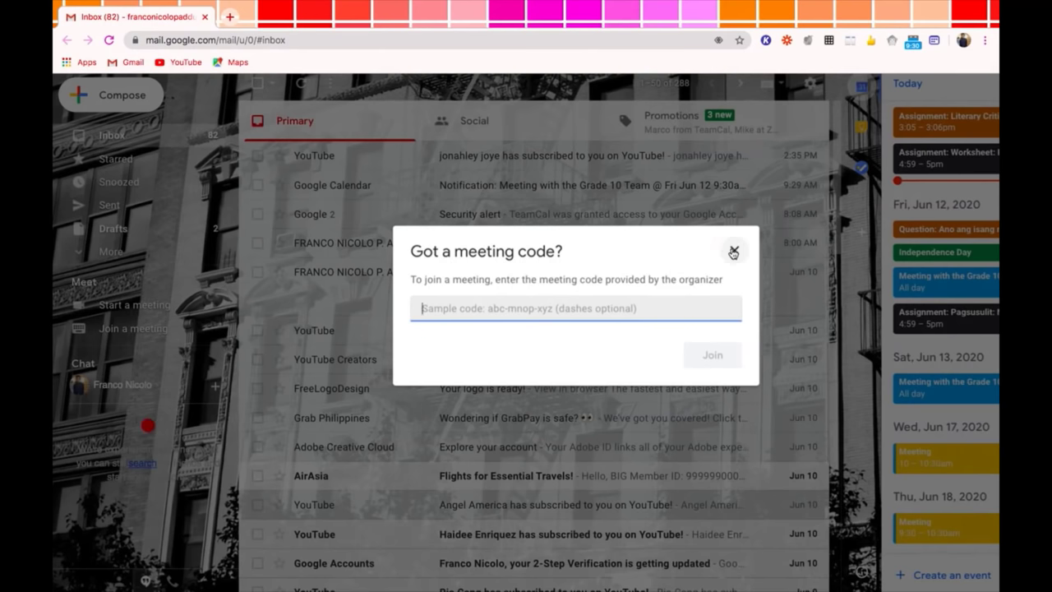
{"action": "left_click", "coordinate": [733, 252]}
{"action": "left_click", "coordinate": [166, 314]}
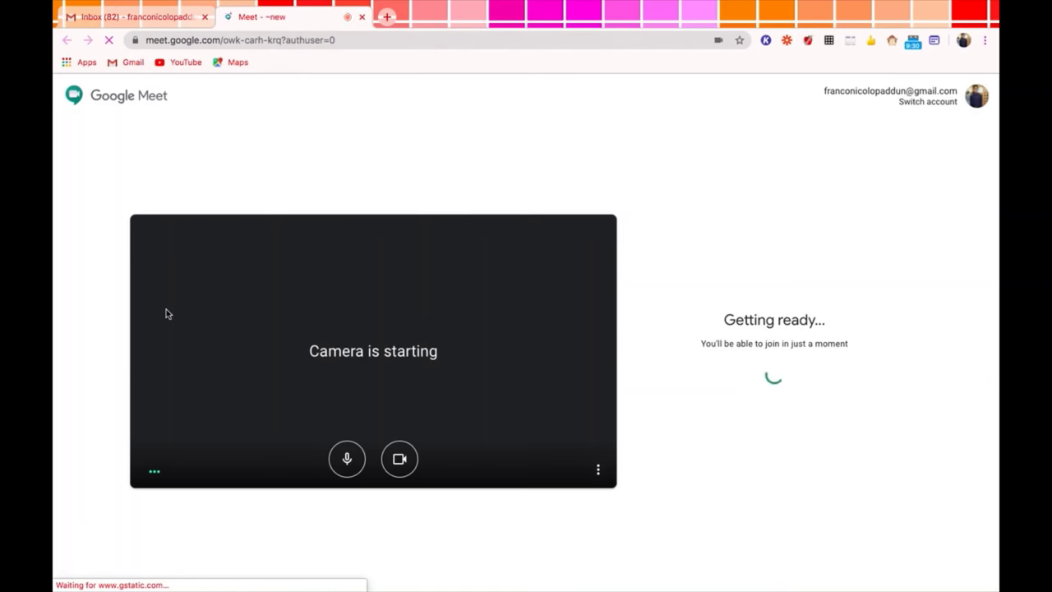
Mute the microphone with Ctrl+D on the pre-join screen, then join the call
{"action": "key", "text": "ctrl+d"}
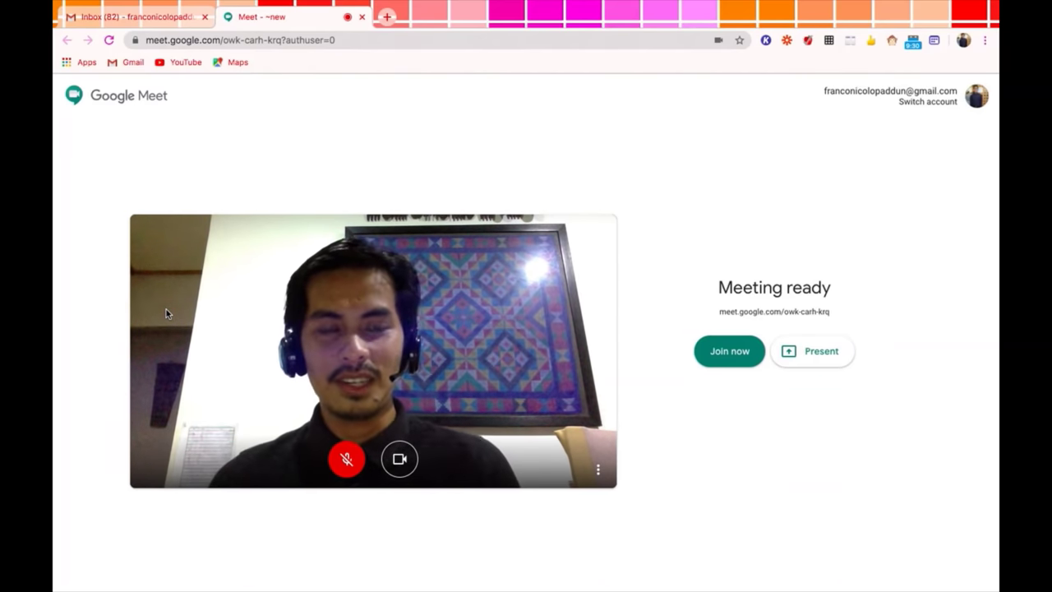
{"action": "left_click", "coordinate": [730, 351]}
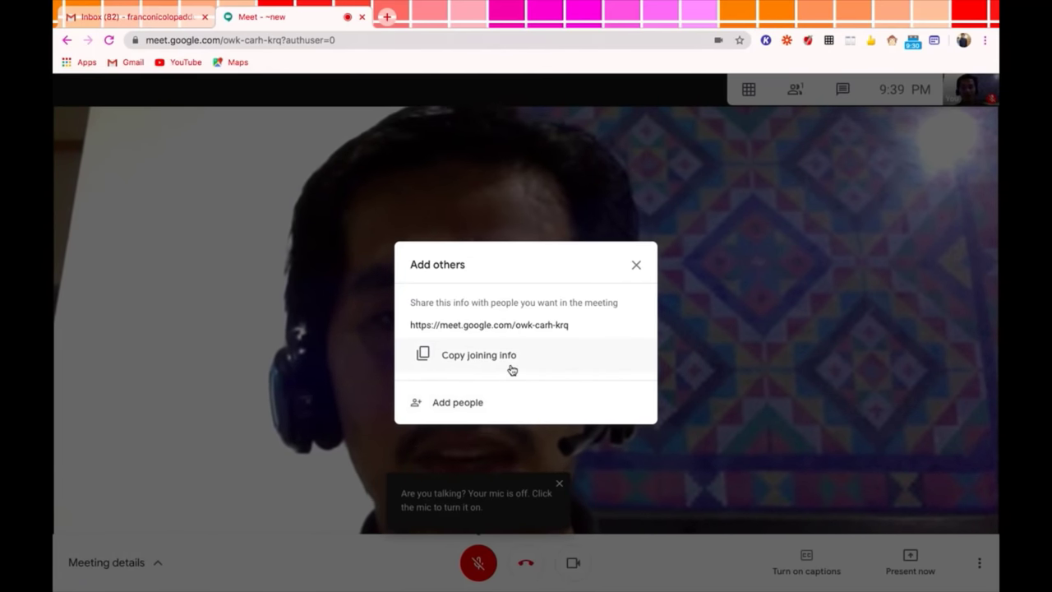
Copy the joining info, then open and close the Add people panel without inviting anyone
{"action": "scroll", "coordinate": [512, 369], "scroll_direction": "up", "scroll_amount": 5}
{"action": "scroll", "coordinate": [512, 370], "scroll_direction": "down", "scroll_amount": 5}
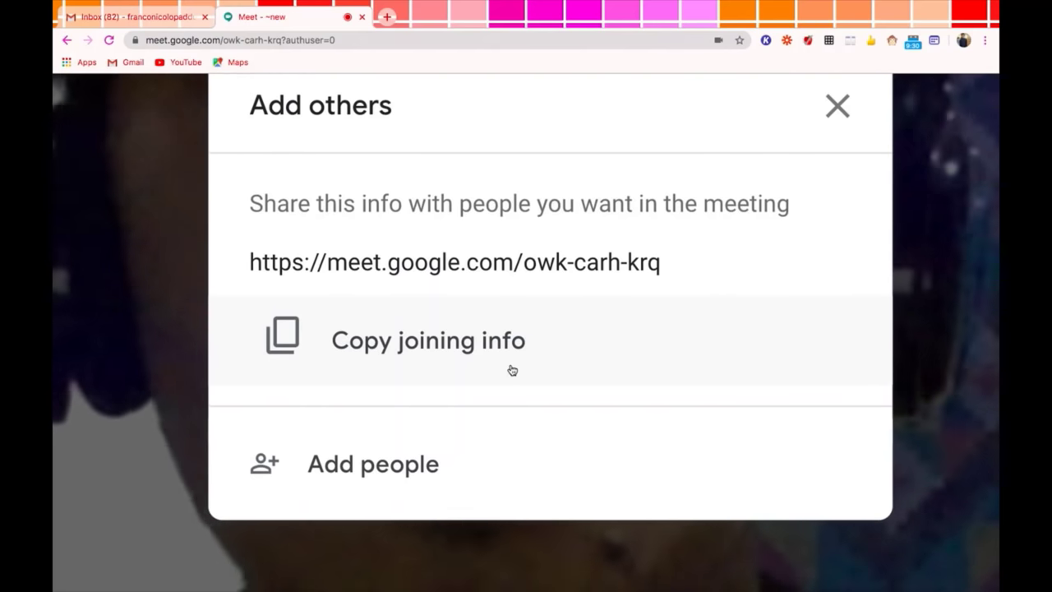
{"action": "left_click", "coordinate": [284, 338]}
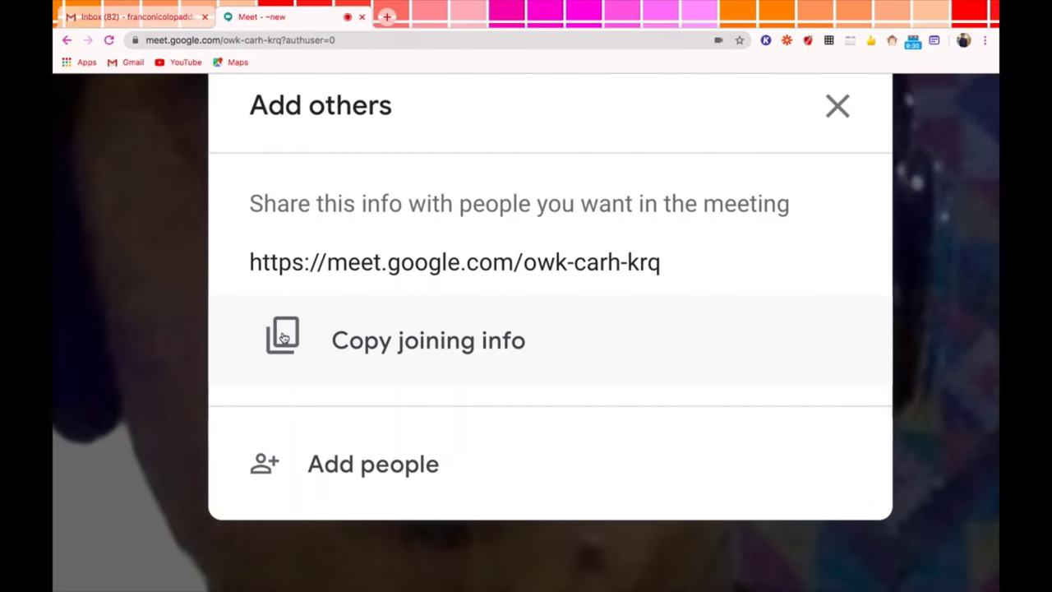
{"action": "left_click", "coordinate": [325, 465]}
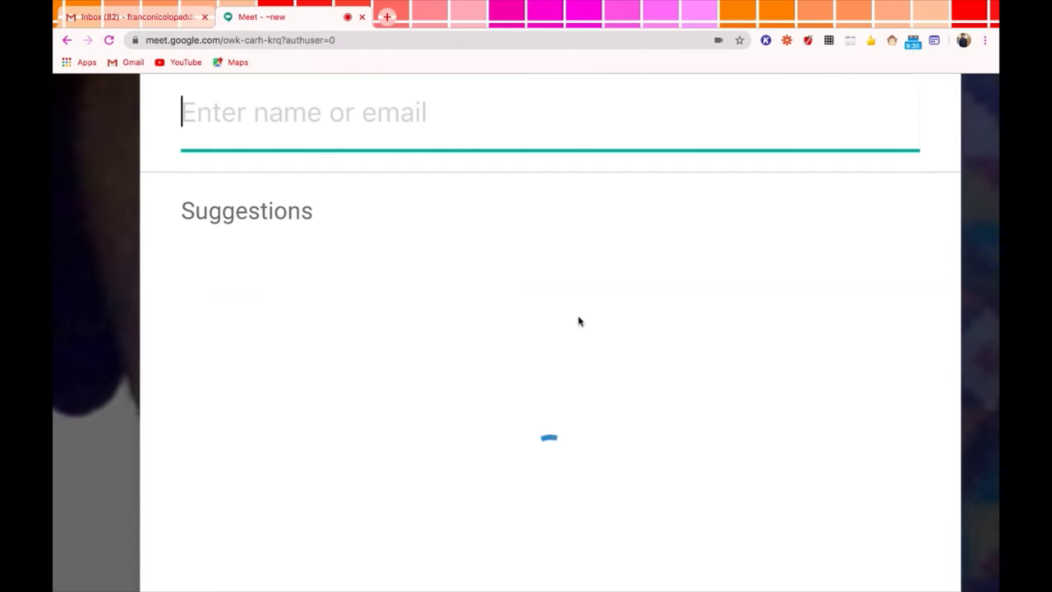
{"action": "left_click", "coordinate": [978, 229]}
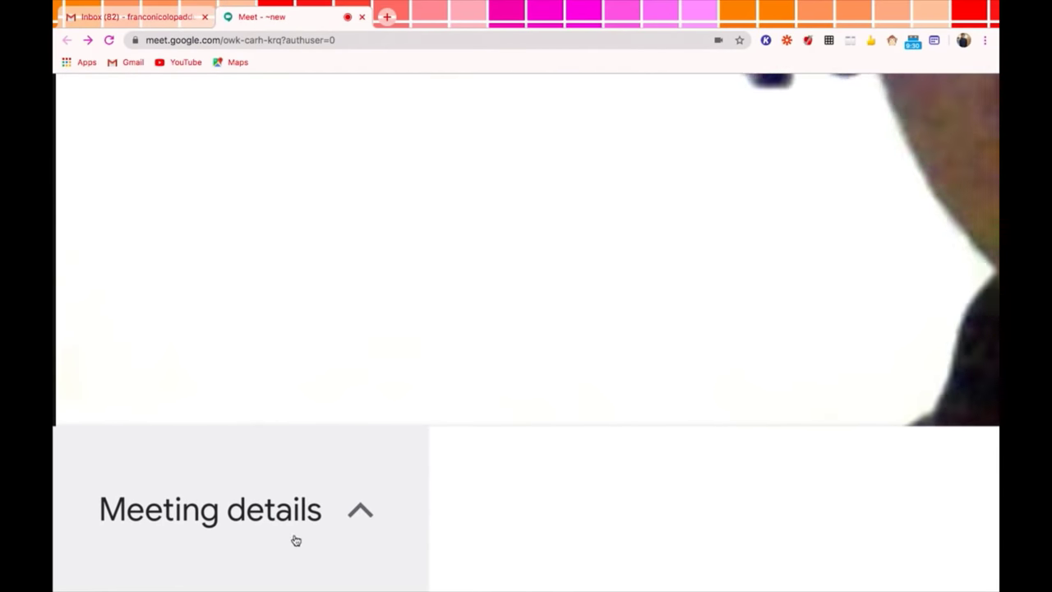
{"action": "left_click", "coordinate": [354, 515]}
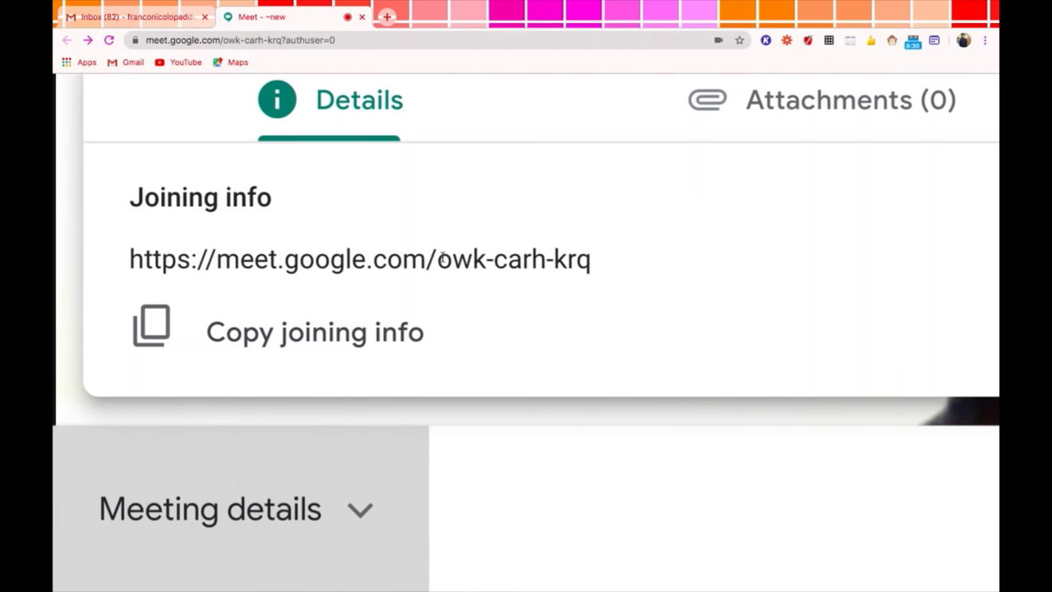
{"action": "left_click_drag", "start_coordinate": [442, 258], "coordinate": [571, 258]}
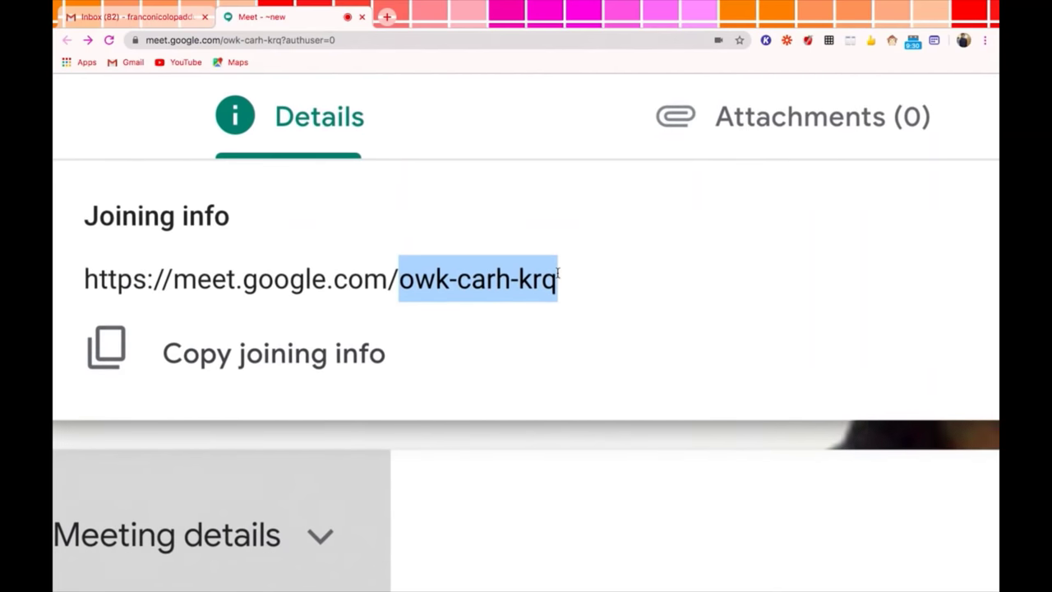
{"action": "key", "text": "ctrl+minus"}
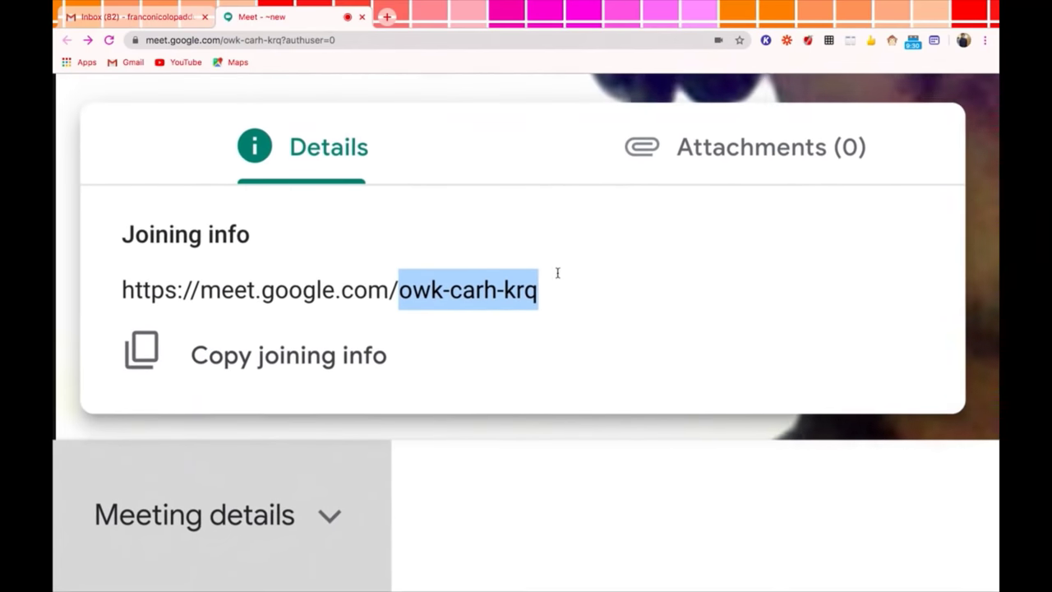
{"action": "left_click", "coordinate": [796, 148]}
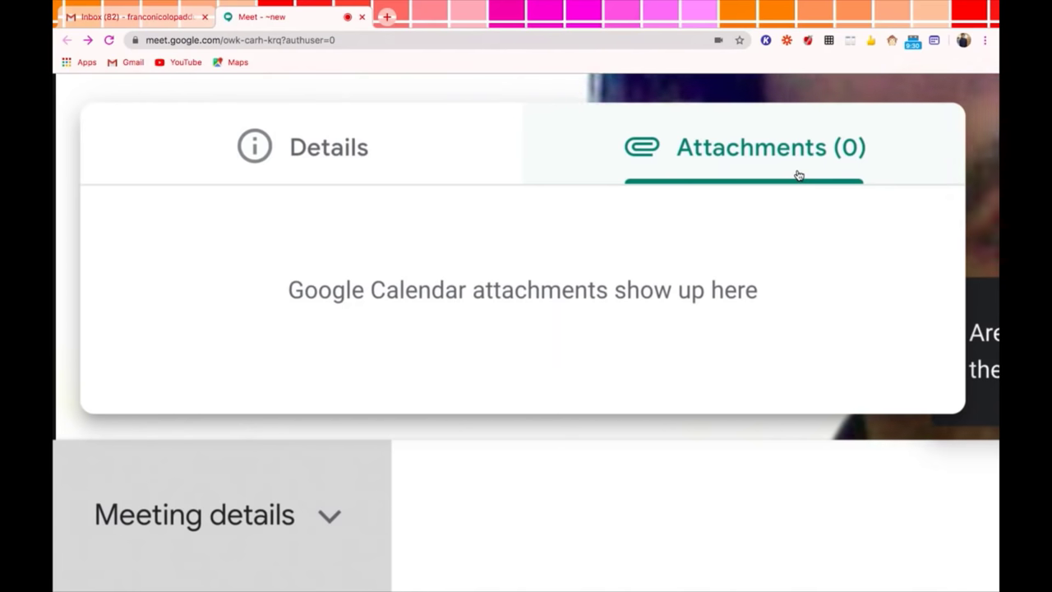
{"action": "scroll", "coordinate": [797, 175], "scroll_direction": "down", "scroll_amount": 10}
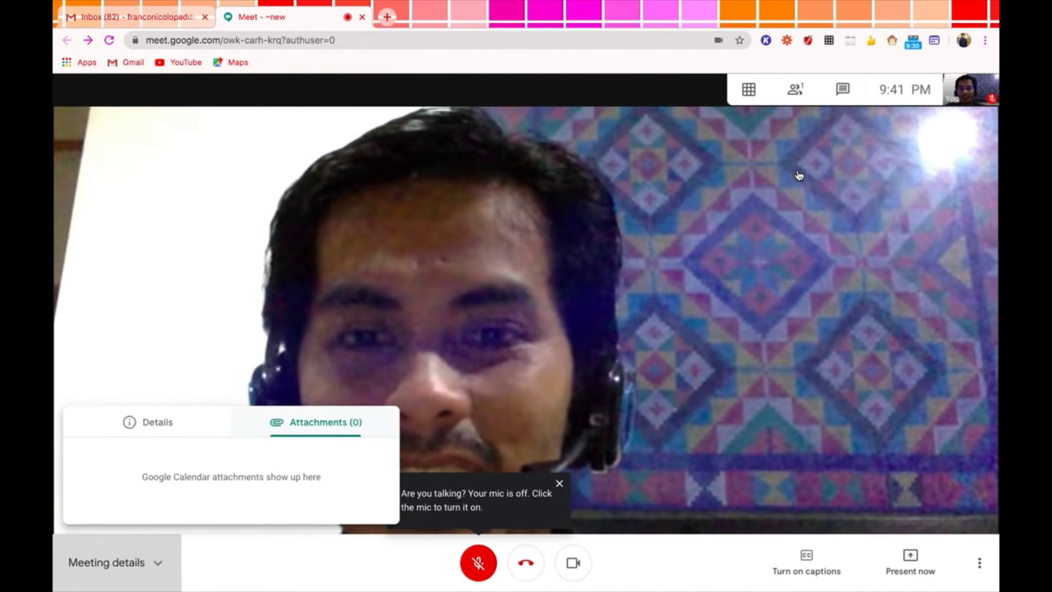
Close the details panel and toggle the microphone on, off, then on again
{"action": "left_click", "coordinate": [197, 380]}
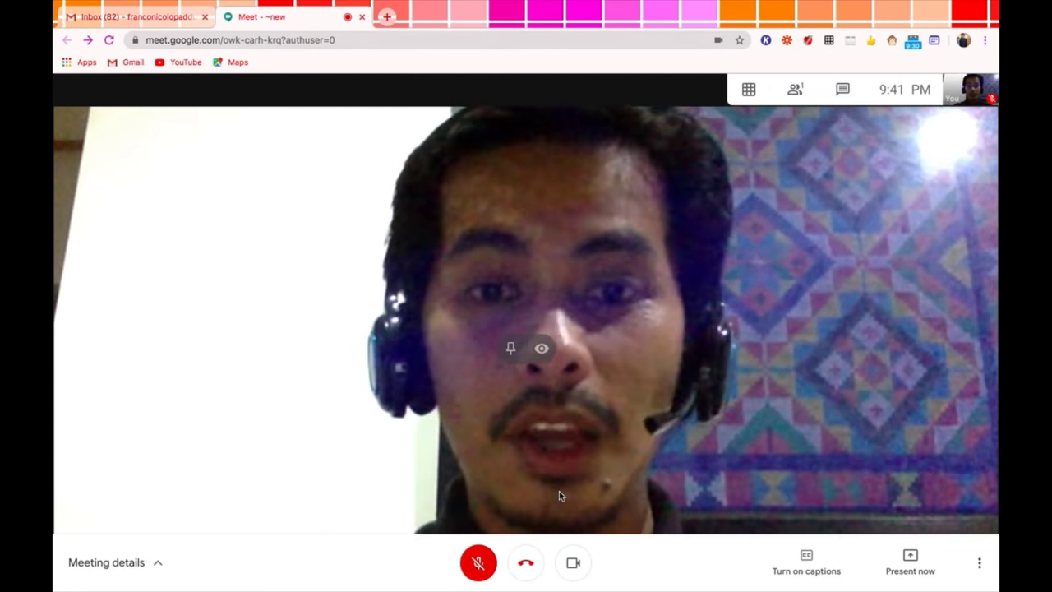
{"action": "left_click", "coordinate": [477, 564]}
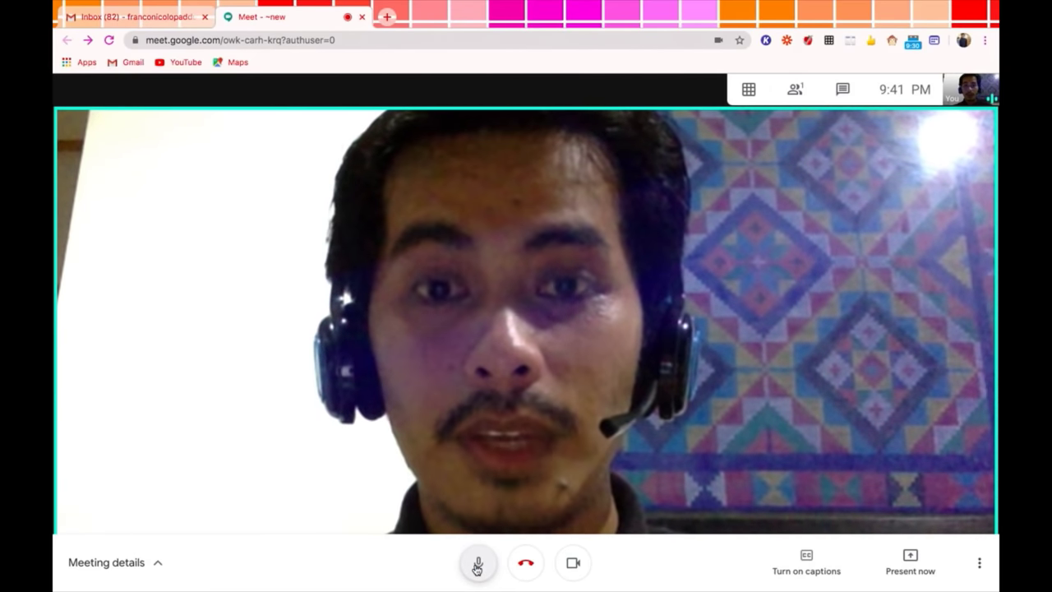
{"action": "scroll", "coordinate": [480, 565], "scroll_direction": "up", "scroll_amount": 5}
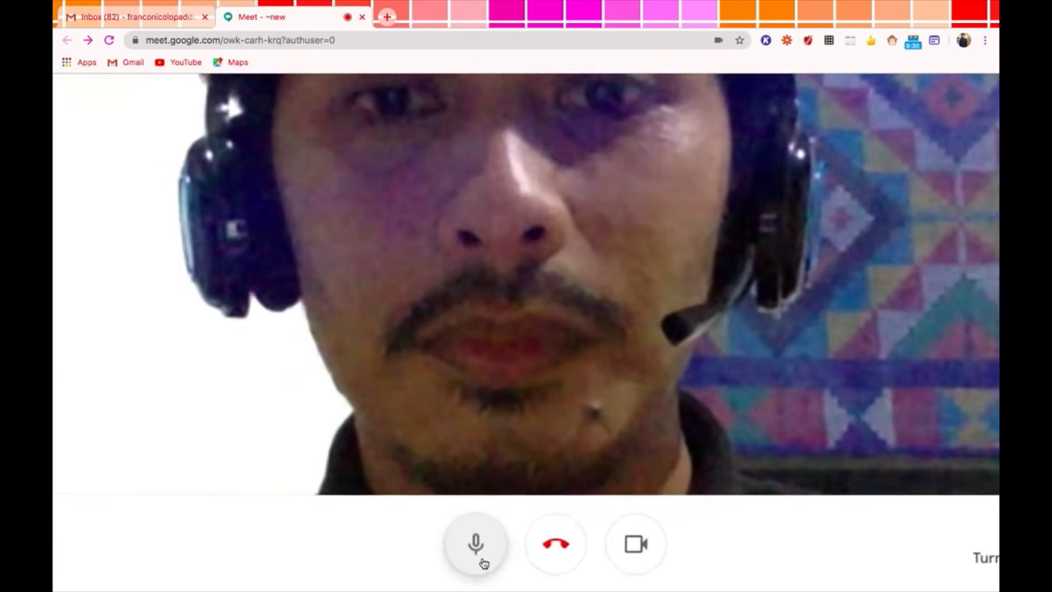
{"action": "scroll", "coordinate": [483, 564], "scroll_direction": "up", "scroll_amount": 3}
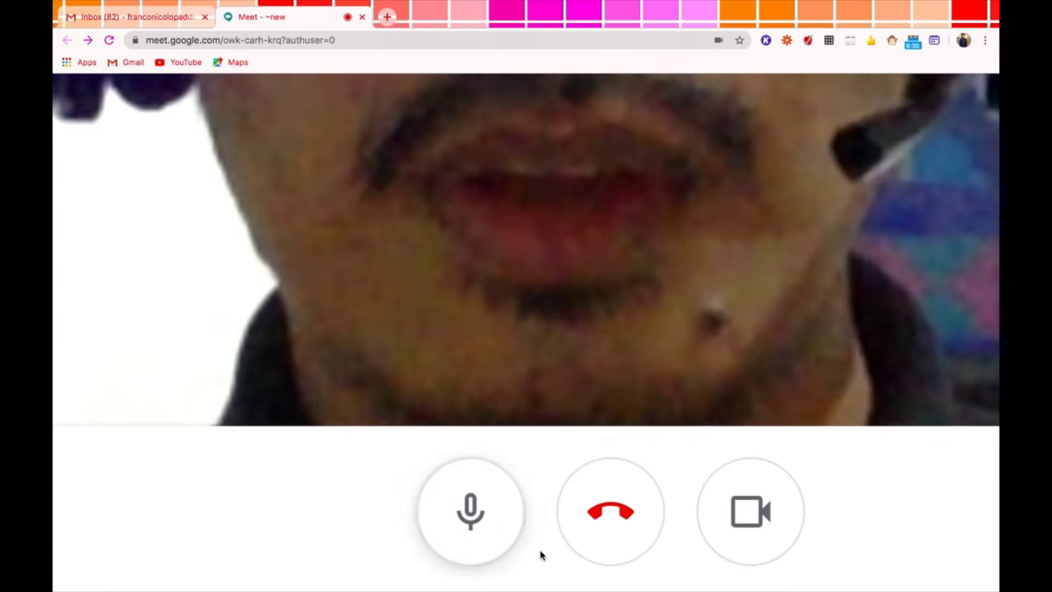
{"action": "scroll", "coordinate": [540, 555], "scroll_direction": "down", "scroll_amount": 5}
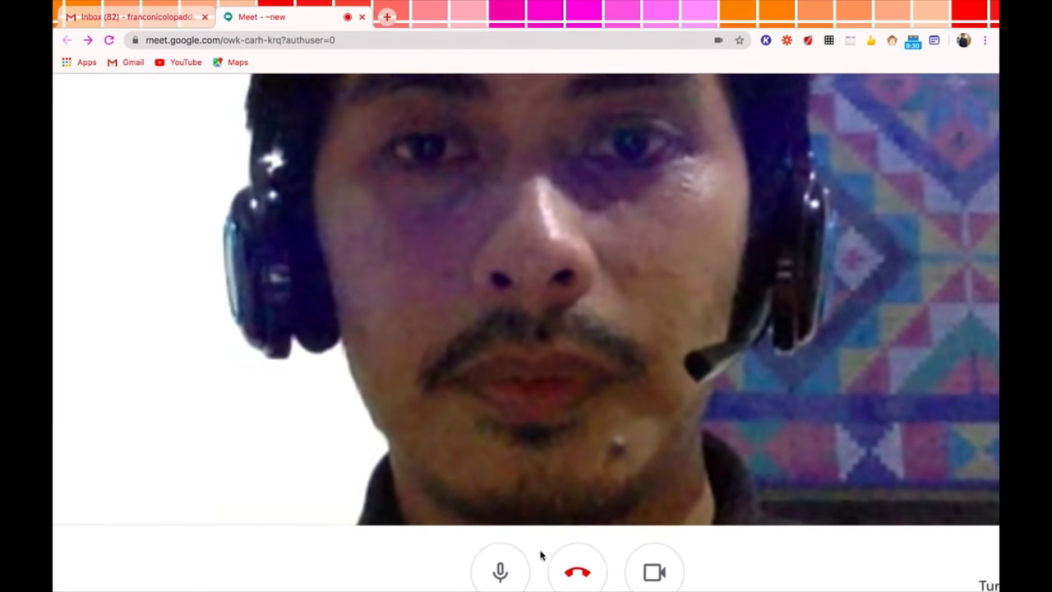
{"action": "scroll", "coordinate": [540, 555], "scroll_direction": "down", "scroll_amount": 4}
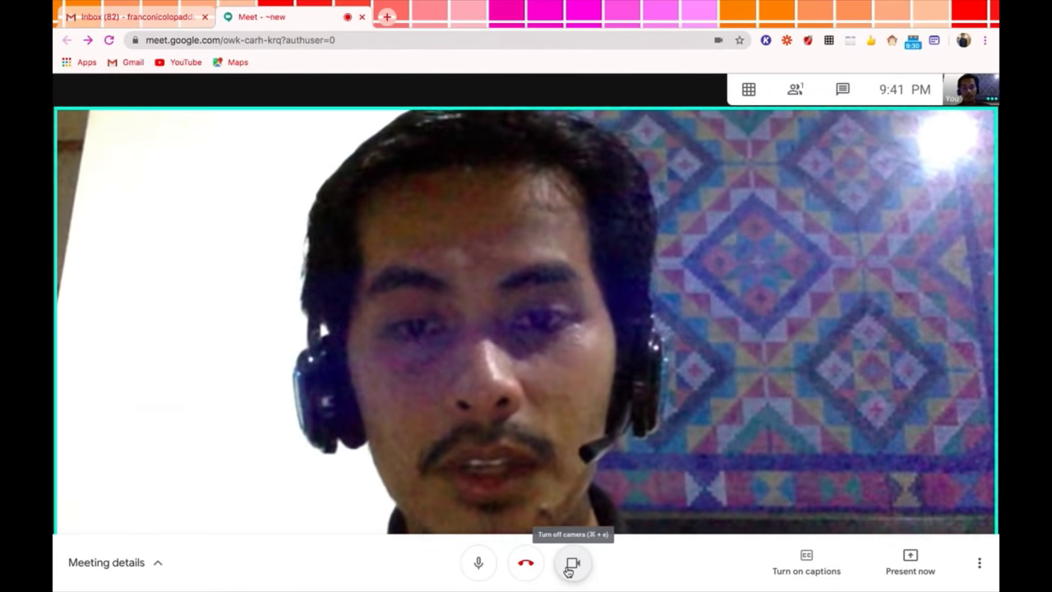
{"action": "left_click", "coordinate": [478, 565]}
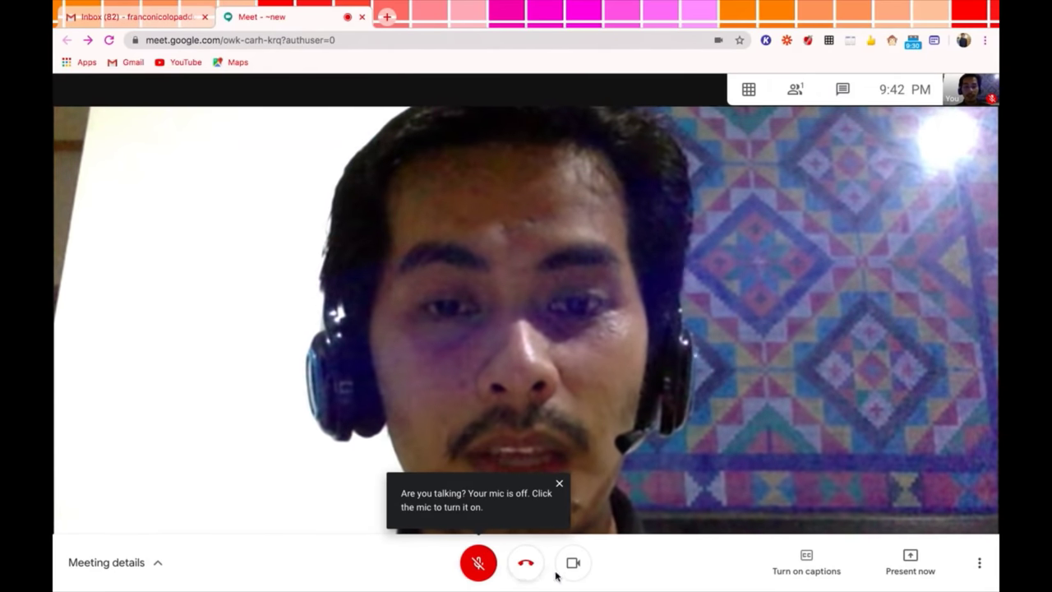
{"action": "left_click", "coordinate": [476, 567]}
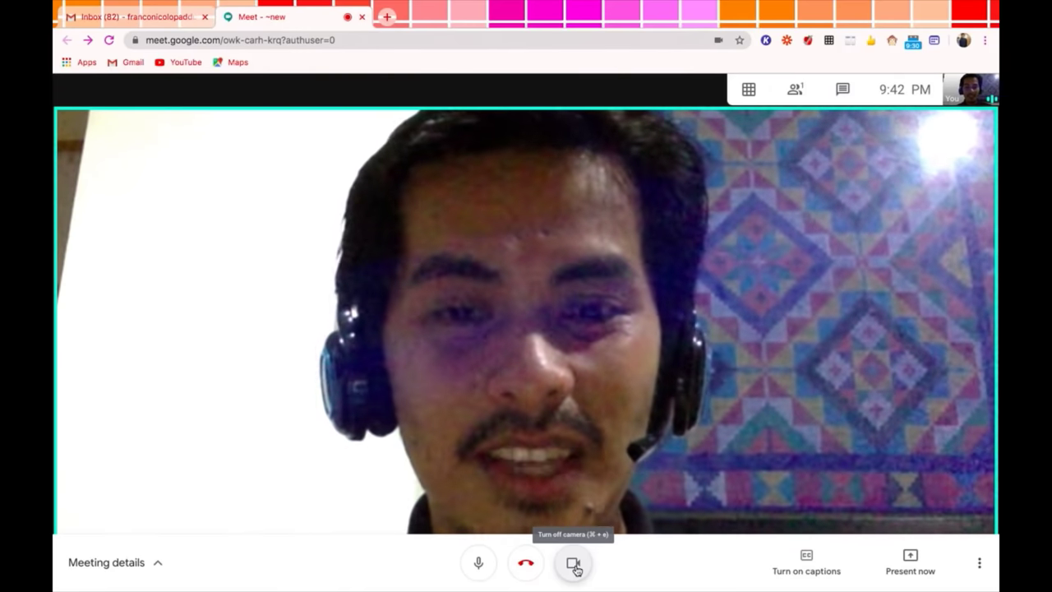
{"action": "left_click", "coordinate": [573, 564]}
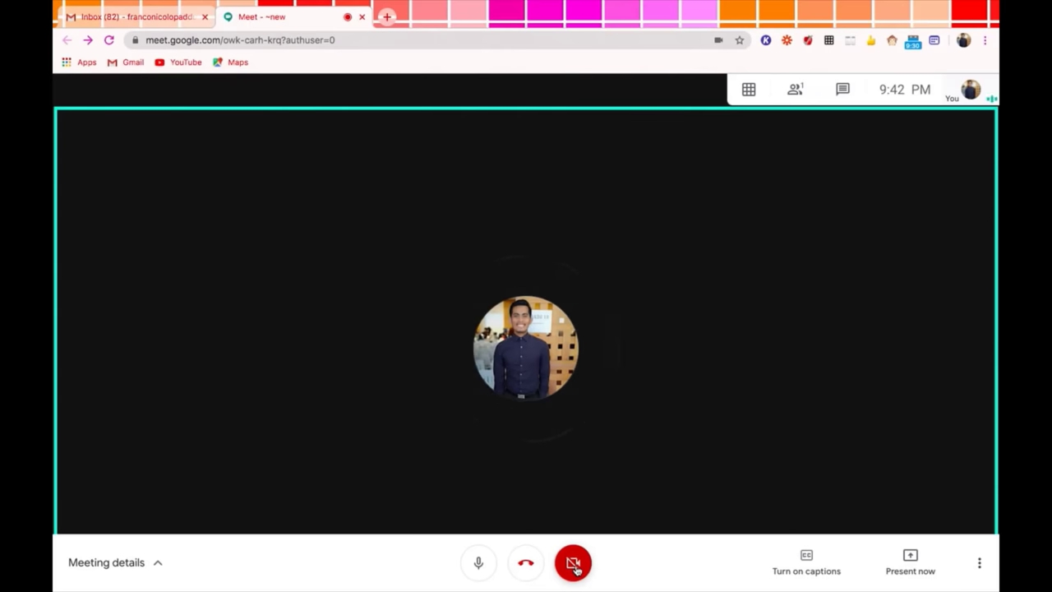
{"action": "left_click", "coordinate": [575, 566]}
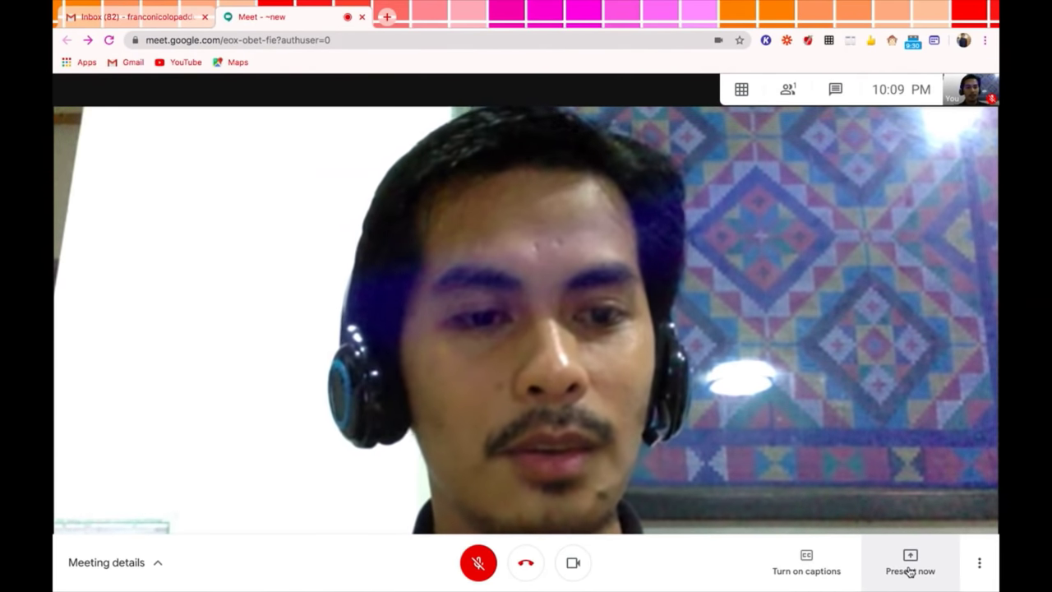
Open the Present now menu showing entire screen, window and Chrome tab options
{"action": "left_click", "coordinate": [909, 571]}
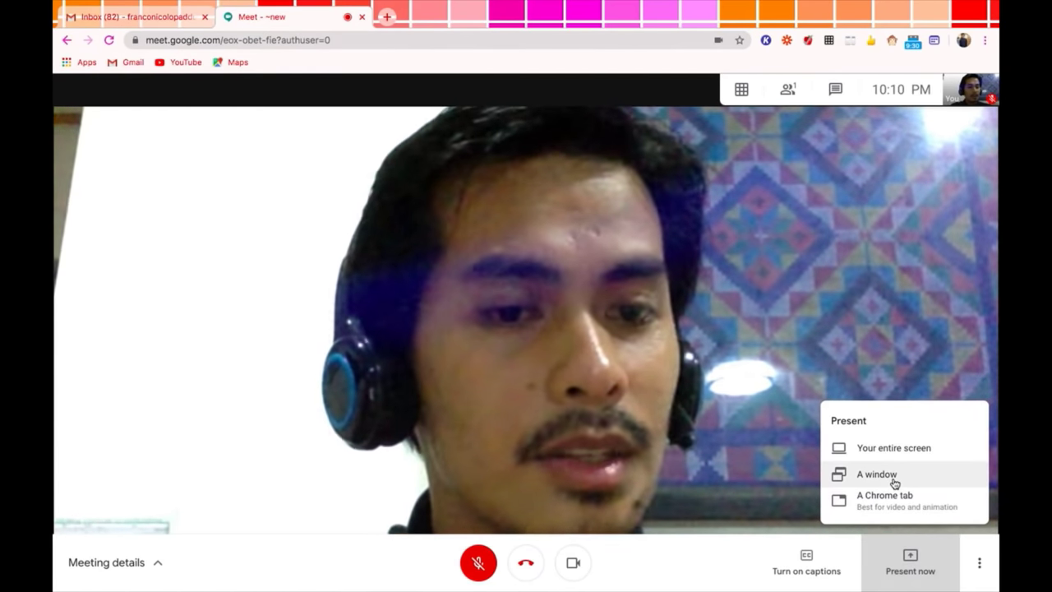
Share the Gmail Inbox Chrome tab to the call, then stop sharing and return to Meet
{"action": "left_click", "coordinate": [905, 505]}
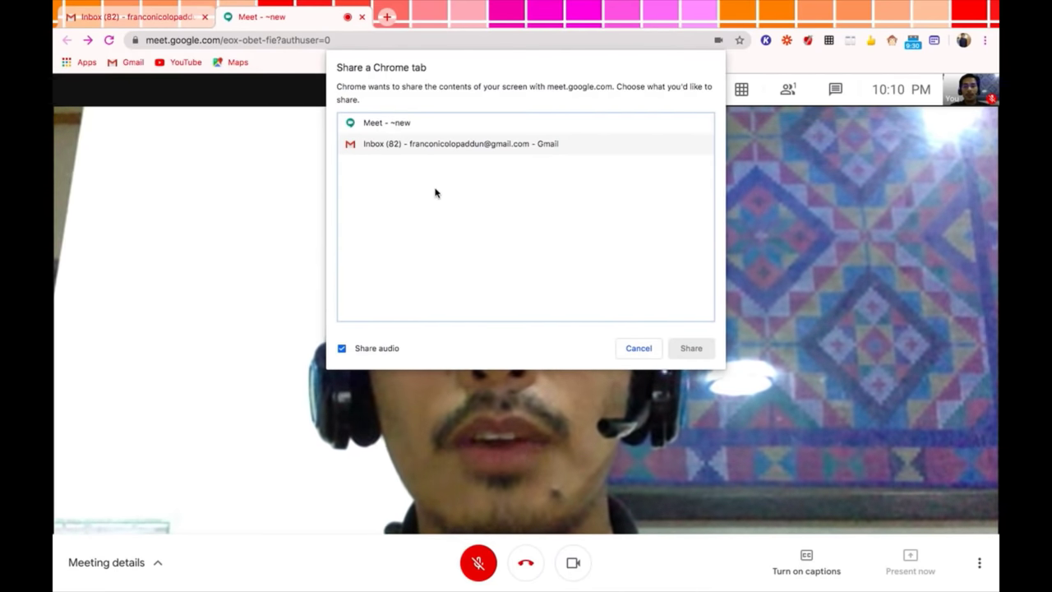
{"action": "left_click", "coordinate": [422, 150]}
{"action": "left_click", "coordinate": [693, 348]}
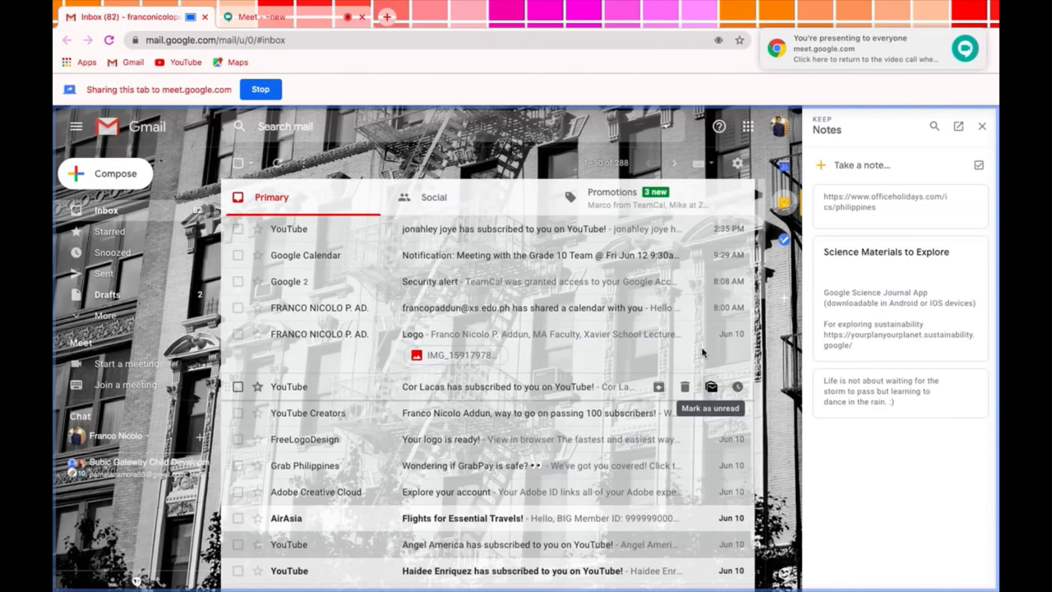
{"action": "left_click", "coordinate": [116, 131]}
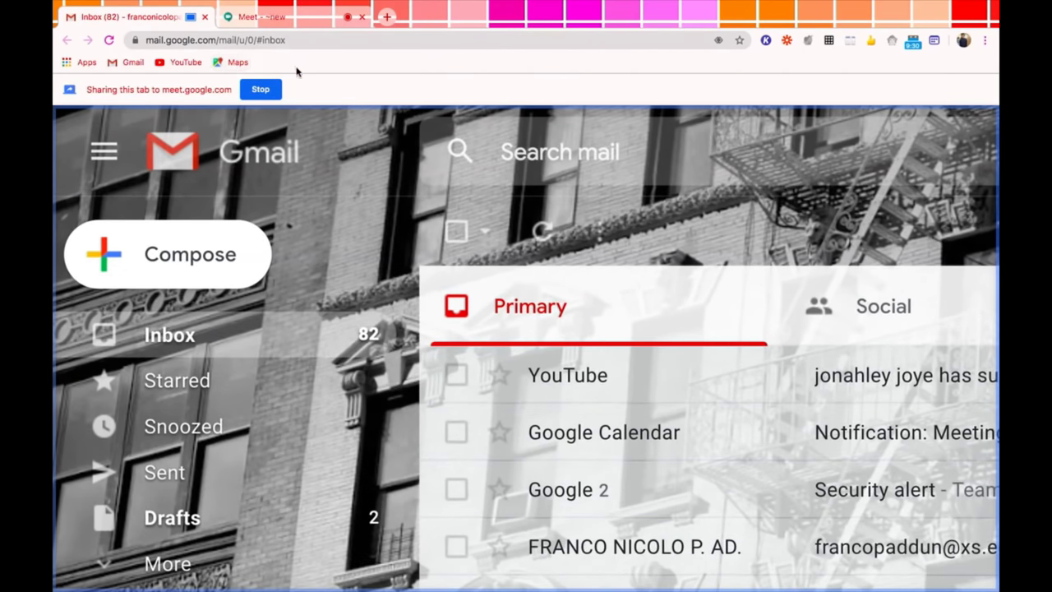
{"action": "key", "text": "ctrl+0"}
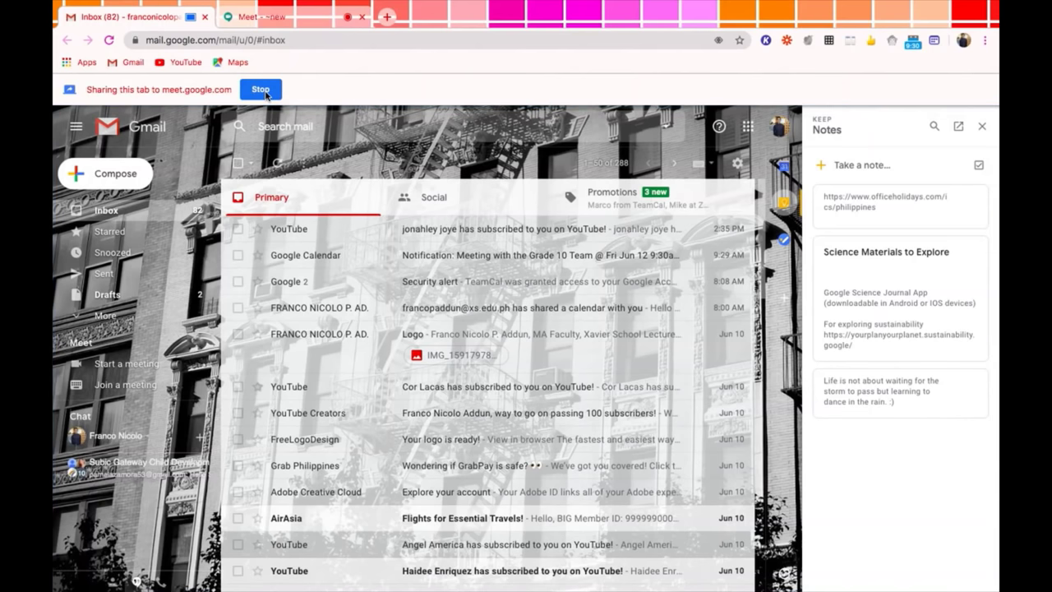
{"action": "left_click", "coordinate": [265, 91]}
{"action": "left_click", "coordinate": [297, 23]}
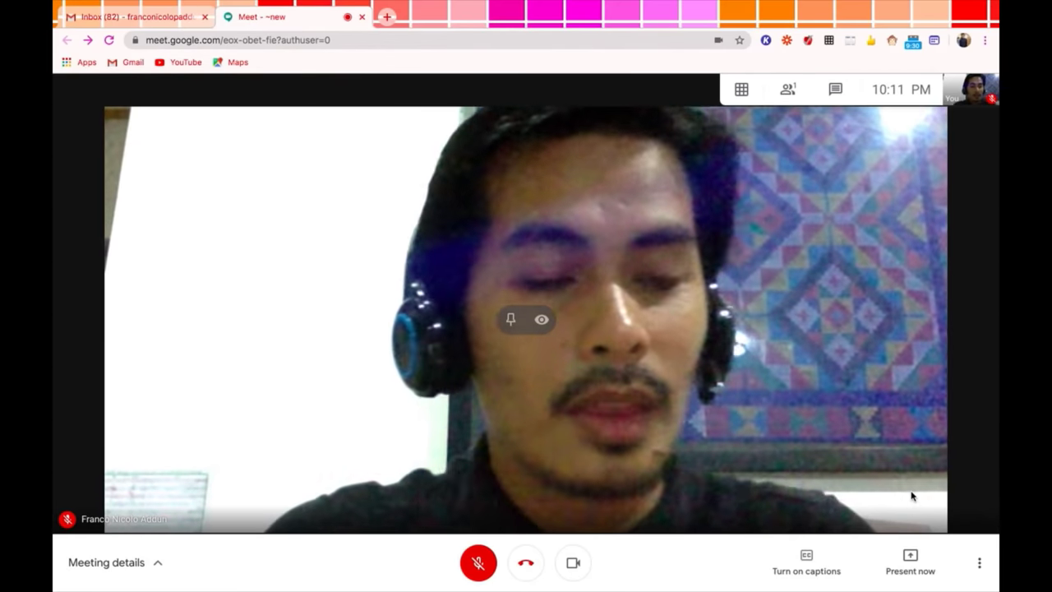
Present your entire screen to the call
{"action": "left_click", "coordinate": [904, 566]}
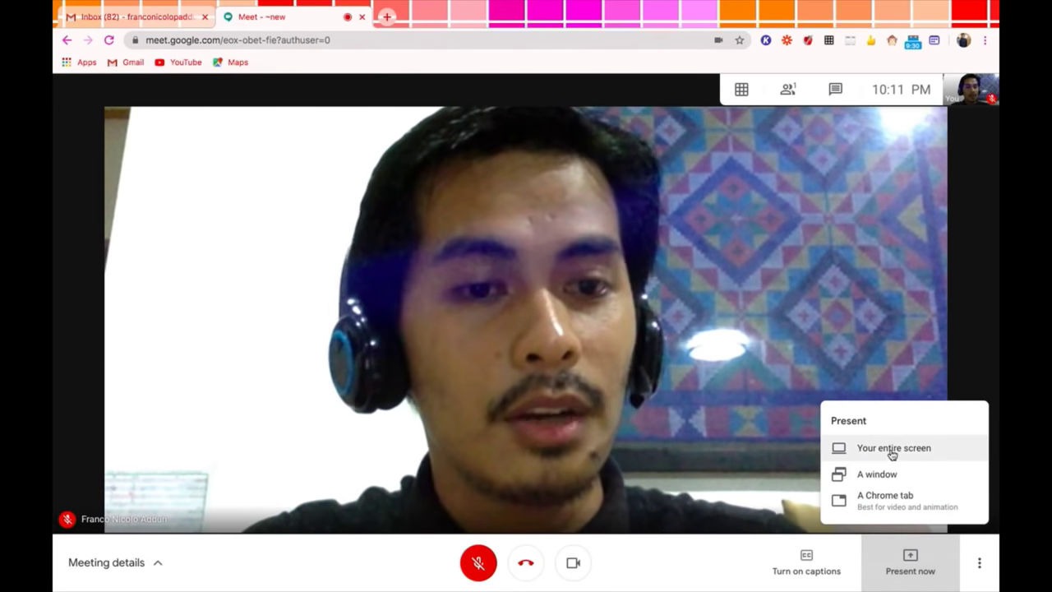
{"action": "left_click", "coordinate": [860, 449]}
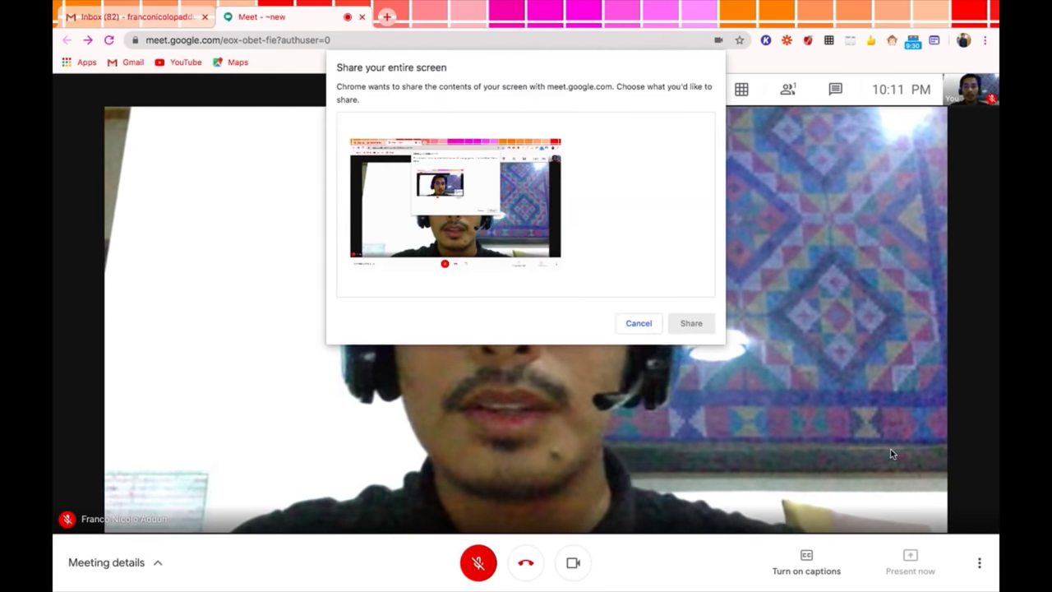
{"action": "left_click", "coordinate": [503, 244]}
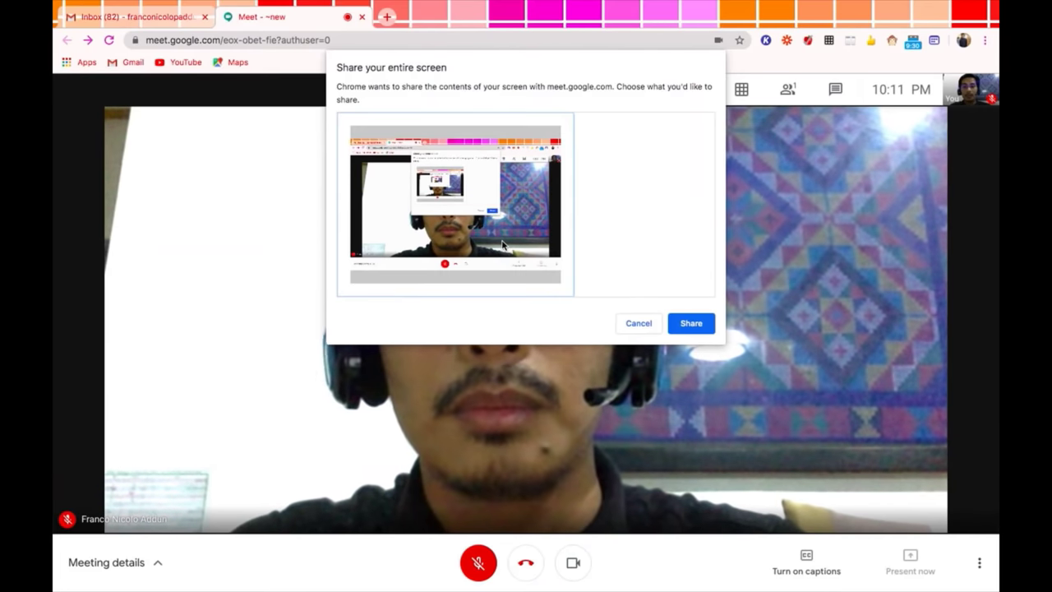
{"action": "left_click", "coordinate": [702, 329]}
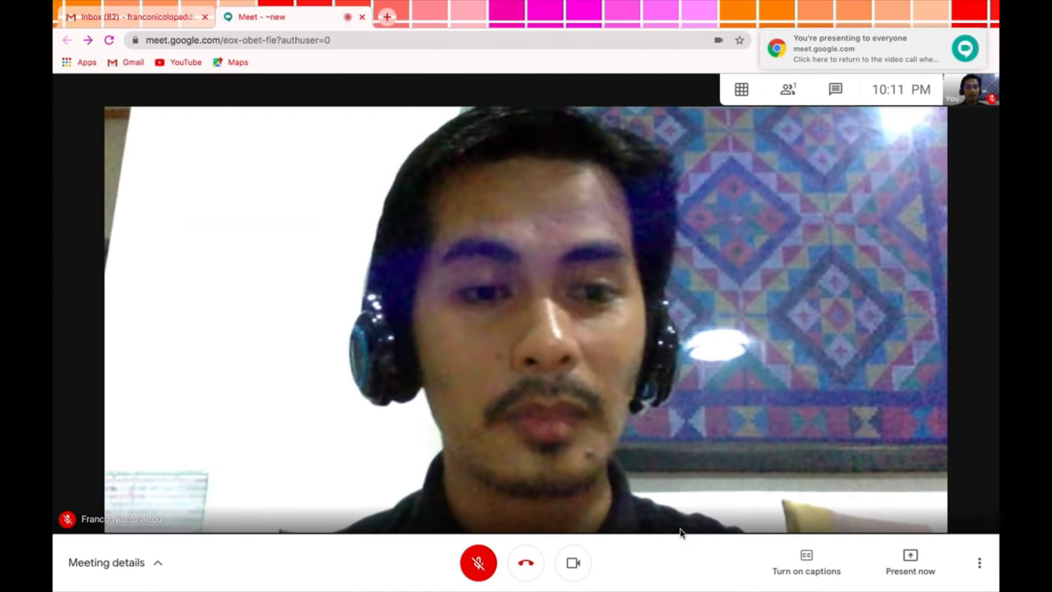
Switch to presenting the 'Meet - ~new' window, then stop presenting
{"action": "left_click", "coordinate": [919, 559]}
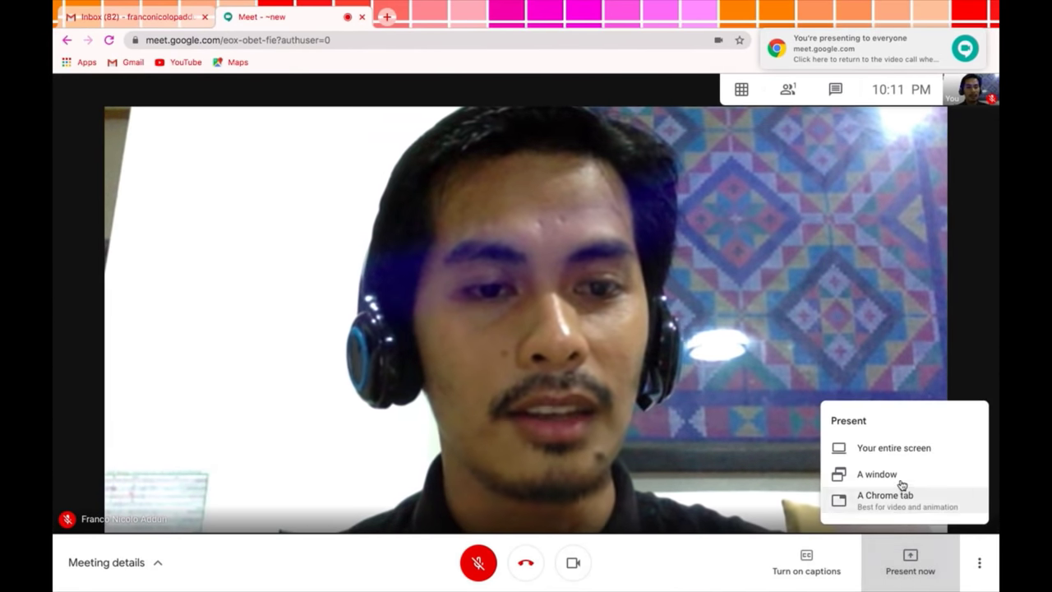
{"action": "left_click", "coordinate": [899, 477]}
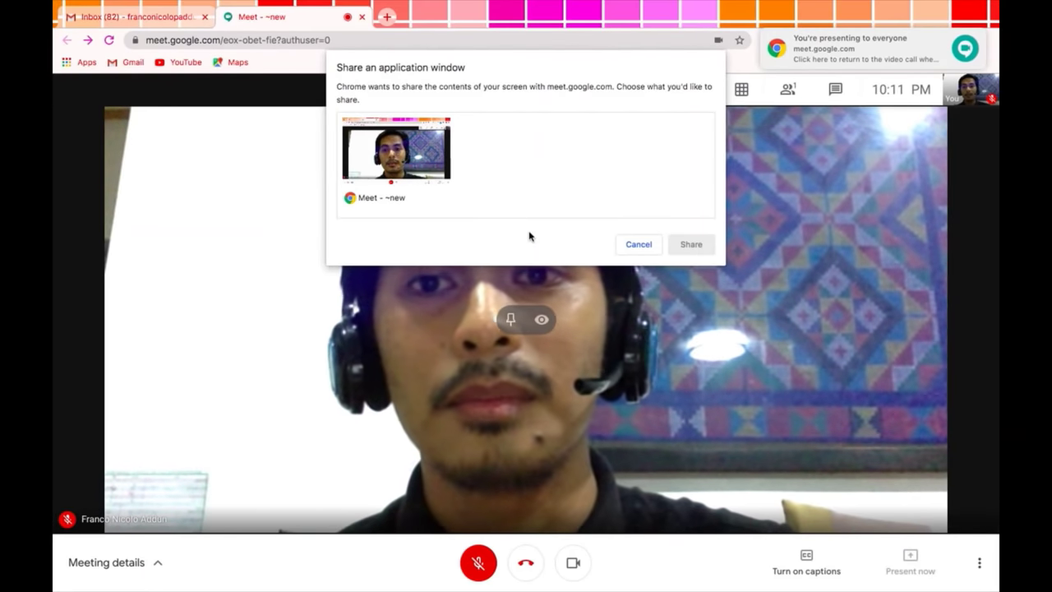
{"action": "left_click", "coordinate": [432, 184]}
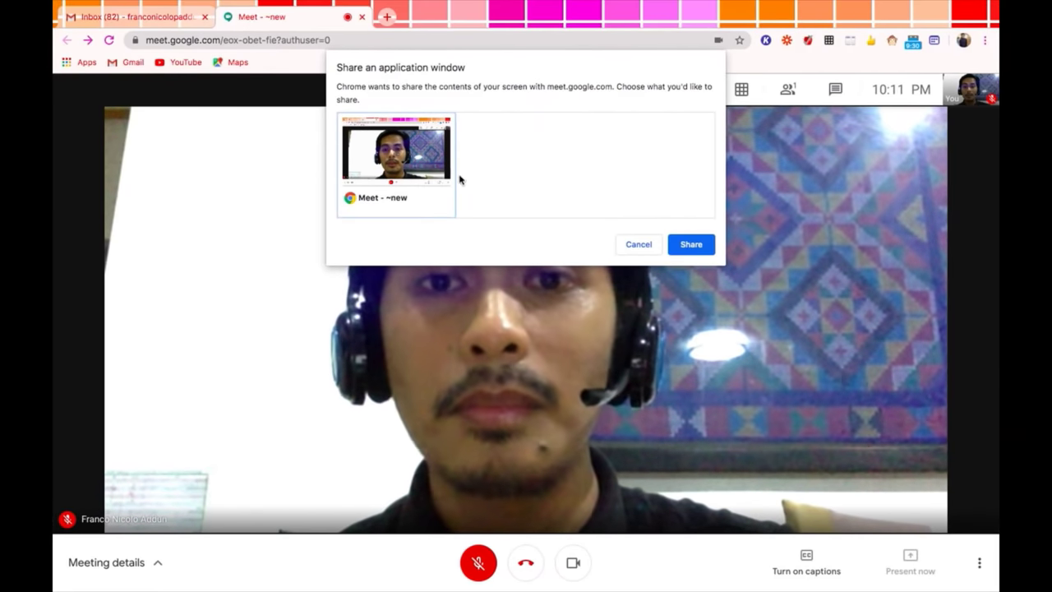
{"action": "left_click", "coordinate": [691, 244]}
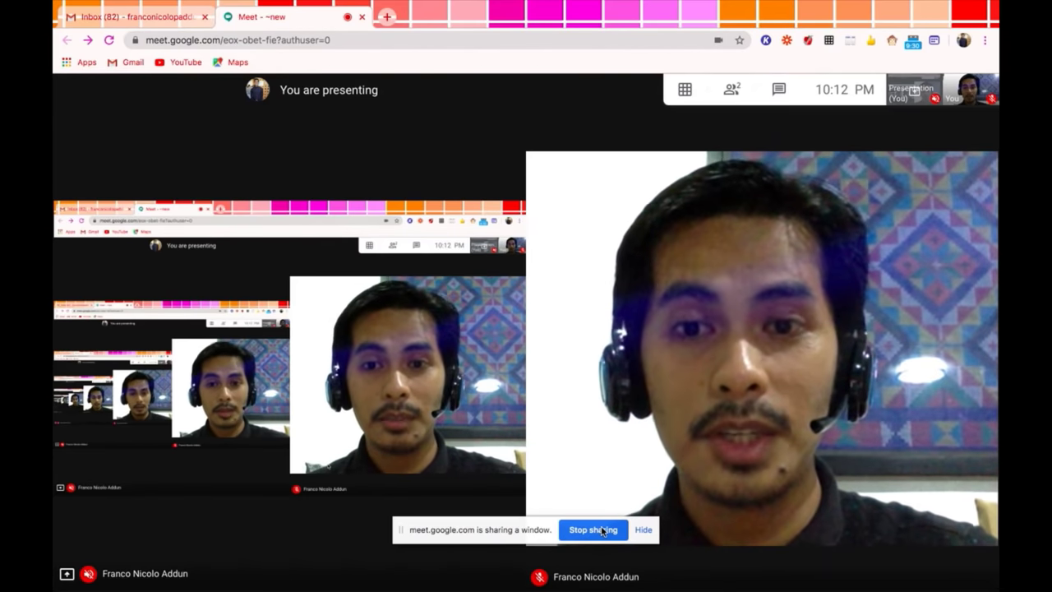
{"action": "left_click", "coordinate": [602, 530]}
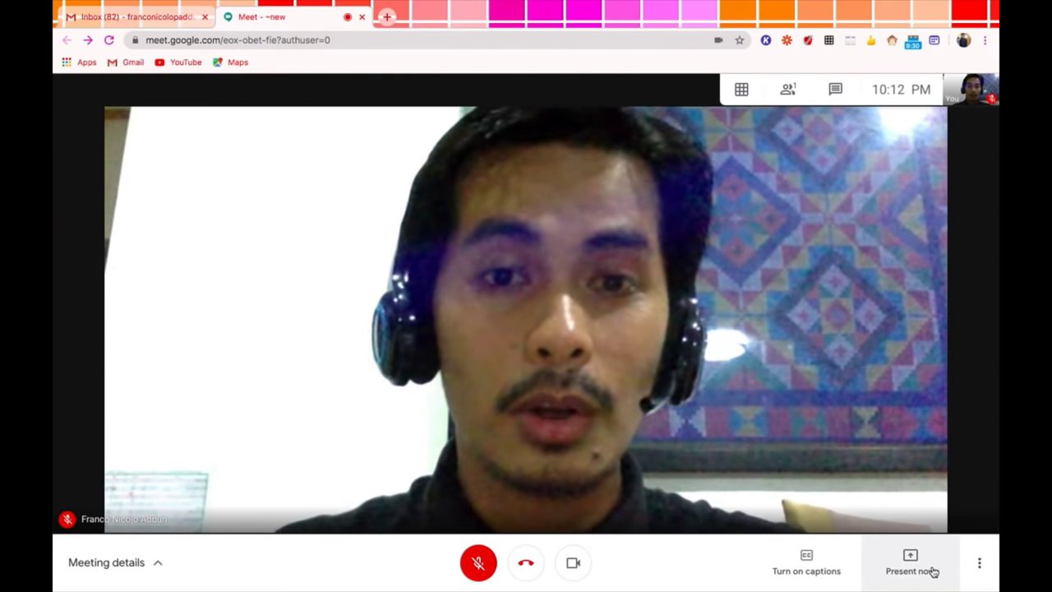
{"action": "left_click", "coordinate": [980, 567]}
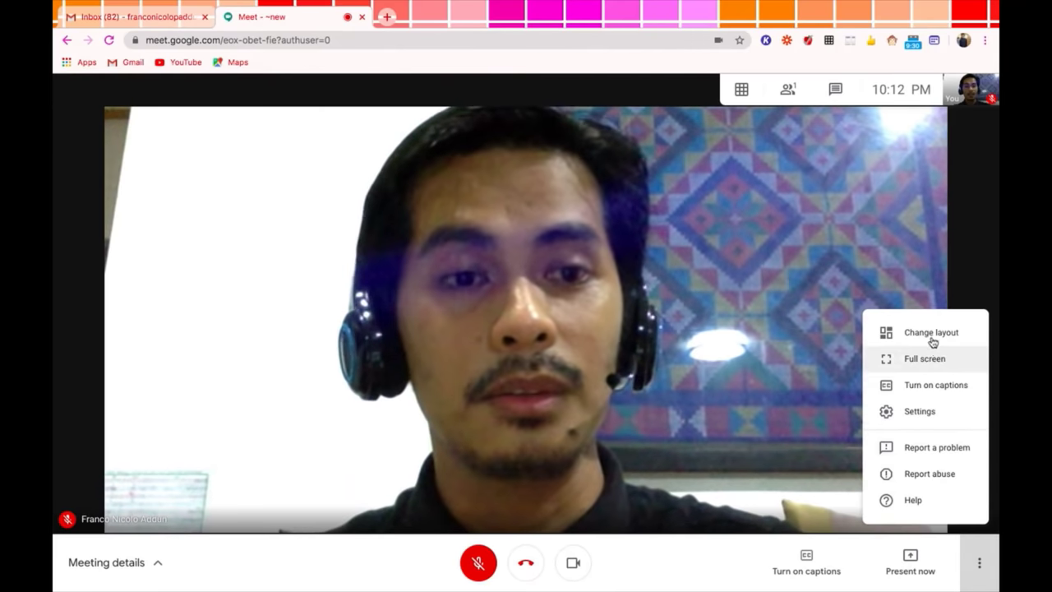
{"action": "scroll", "coordinate": [931, 330], "scroll_direction": "up", "scroll_amount": 3}
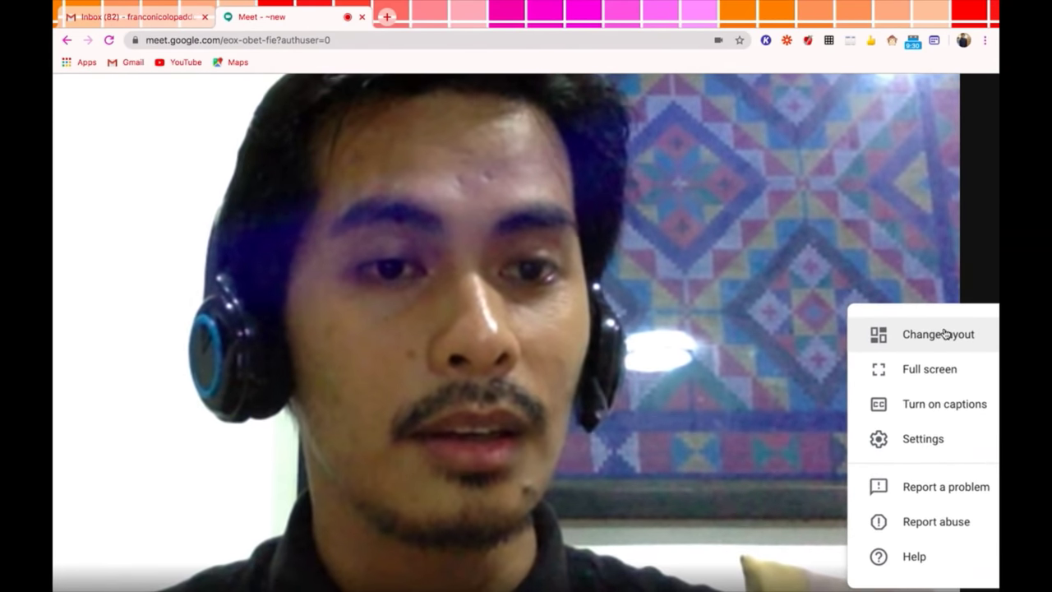
{"action": "left_click", "coordinate": [945, 333]}
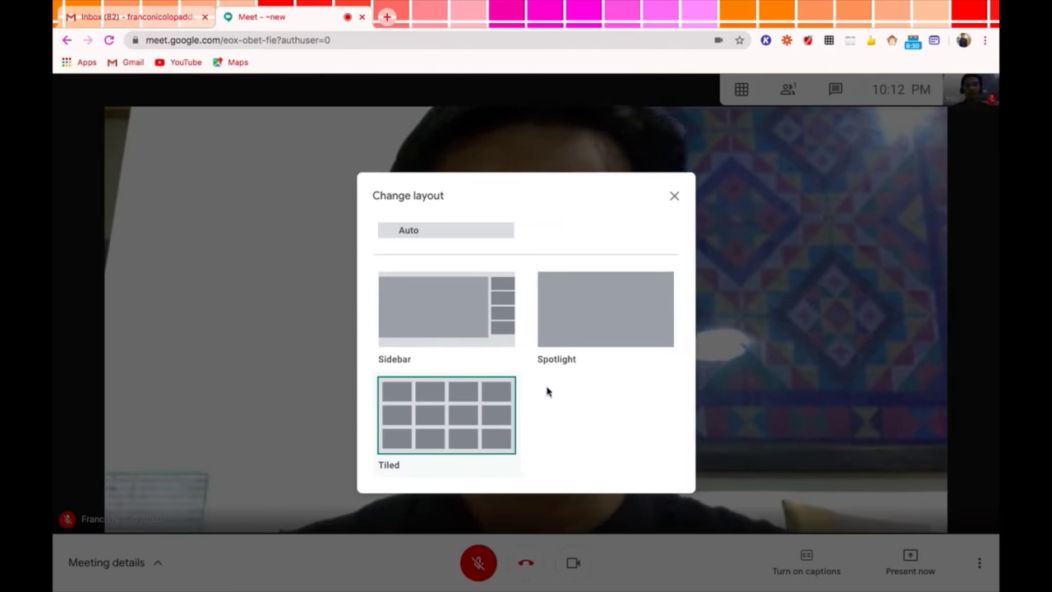
{"action": "left_click", "coordinate": [674, 199]}
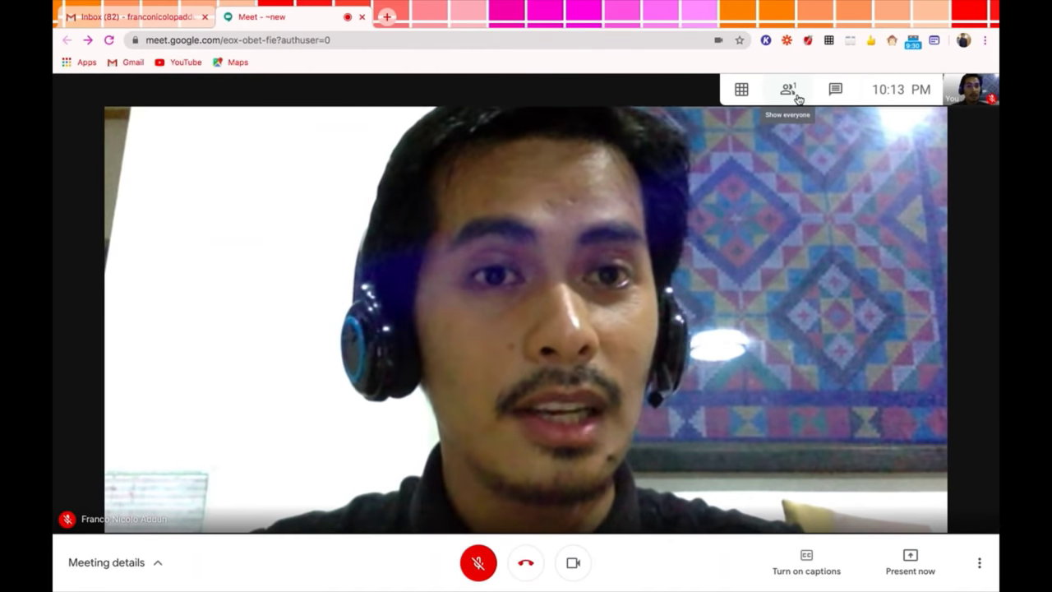
Open the People list, then switch to the in-call chat to write a message
{"action": "left_click", "coordinate": [789, 91]}
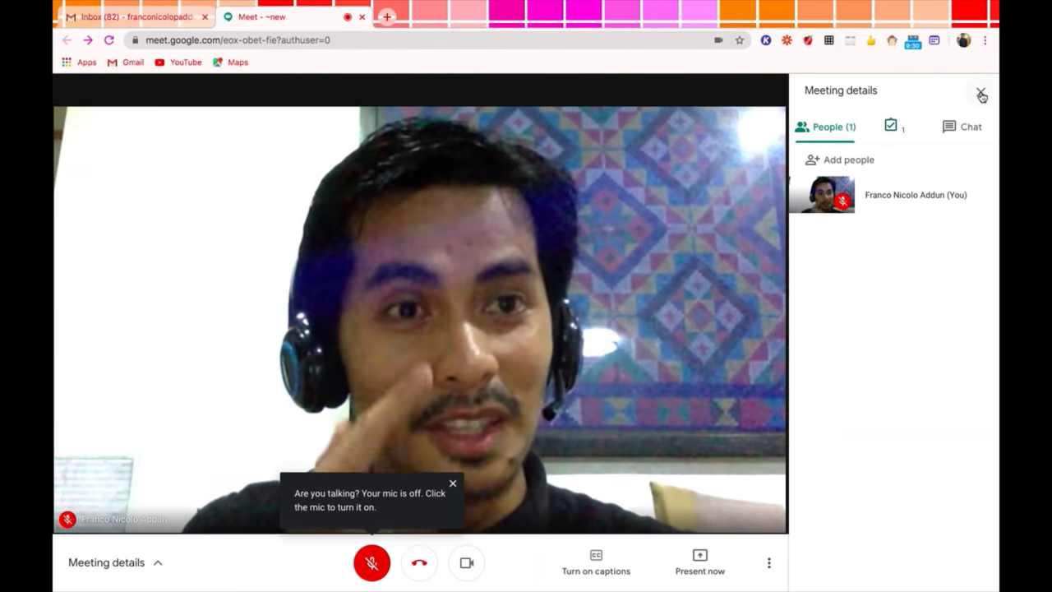
{"action": "left_click", "coordinate": [950, 131]}
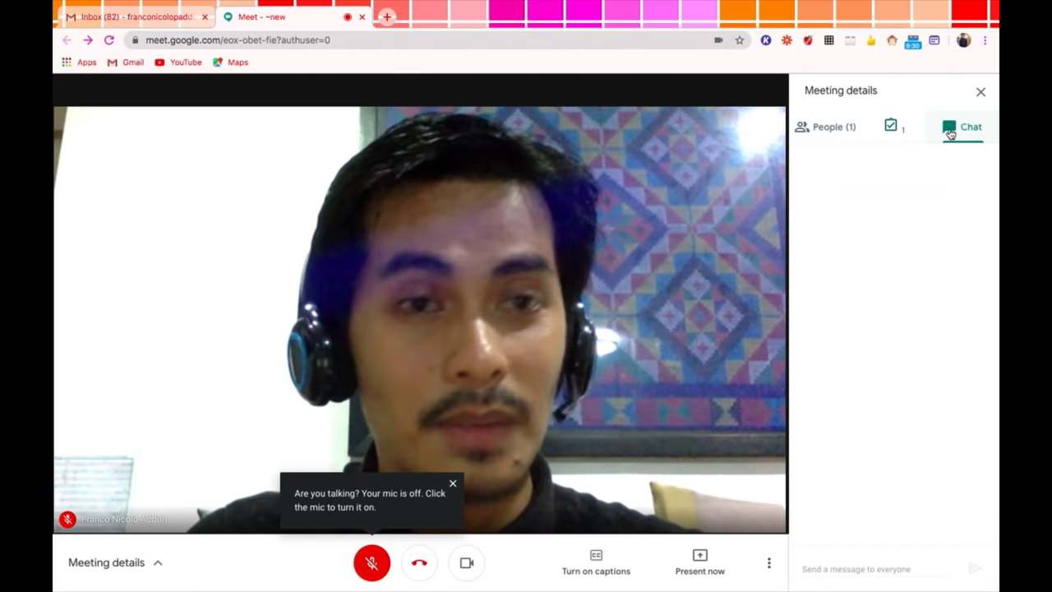
{"action": "left_click", "coordinate": [845, 569]}
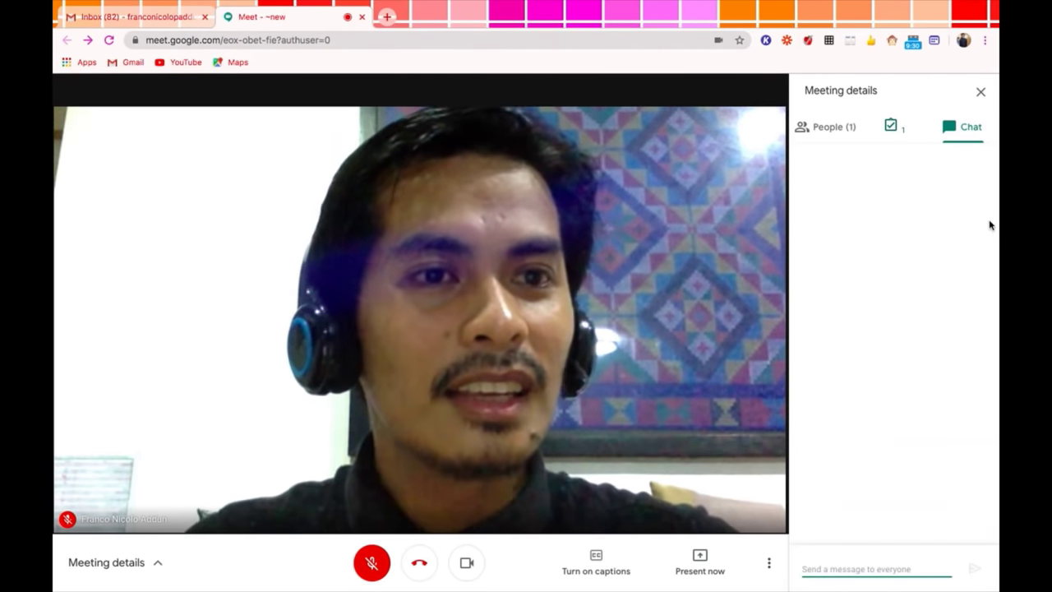
Close the side panel and leave the call
{"action": "left_click", "coordinate": [980, 92]}
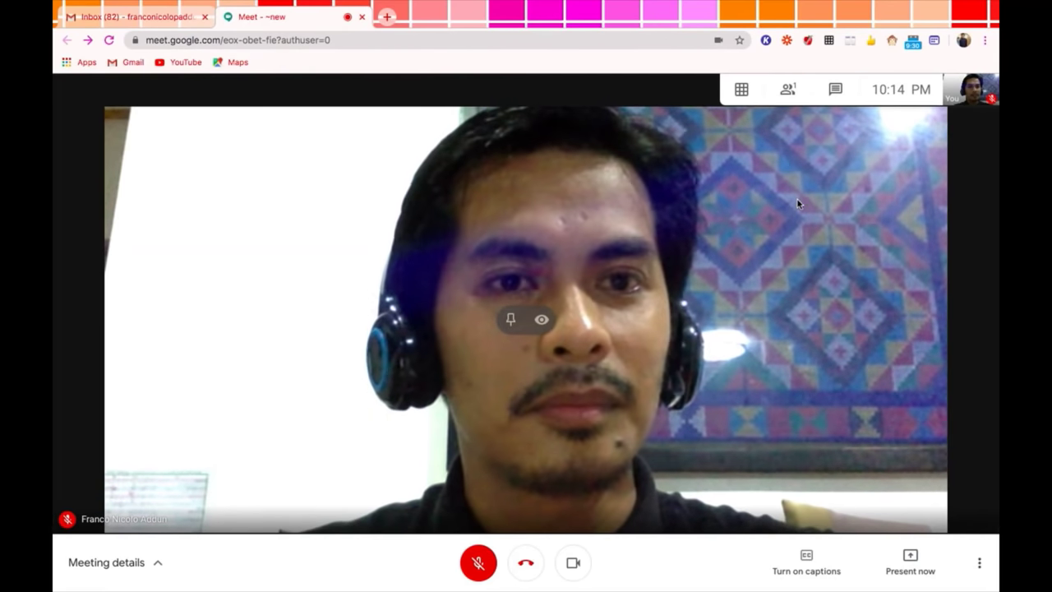
{"action": "mouse_move", "coordinate": [750, 97]}
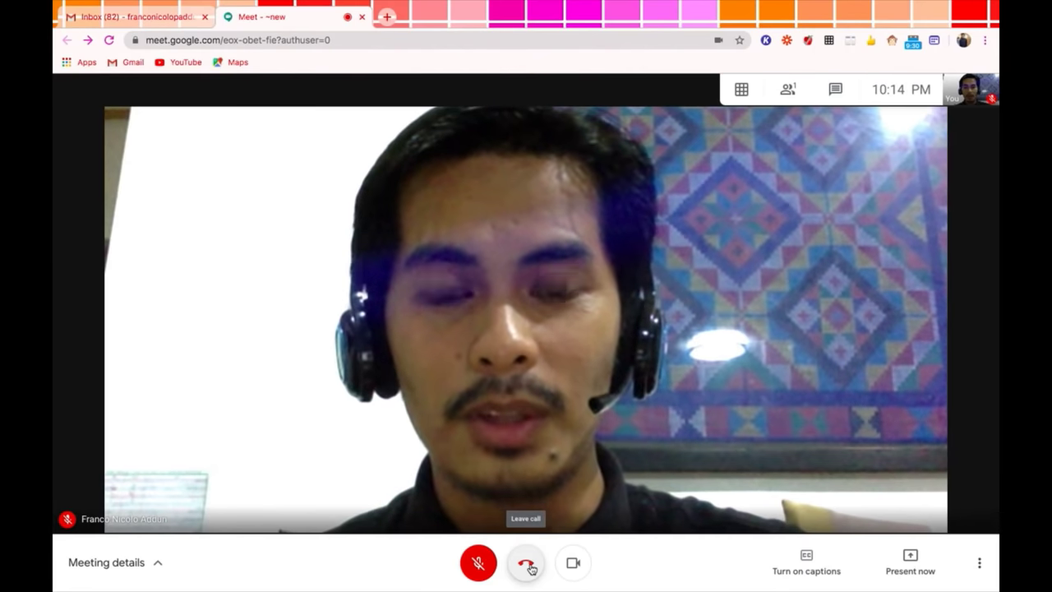
{"action": "left_click", "coordinate": [530, 565]}
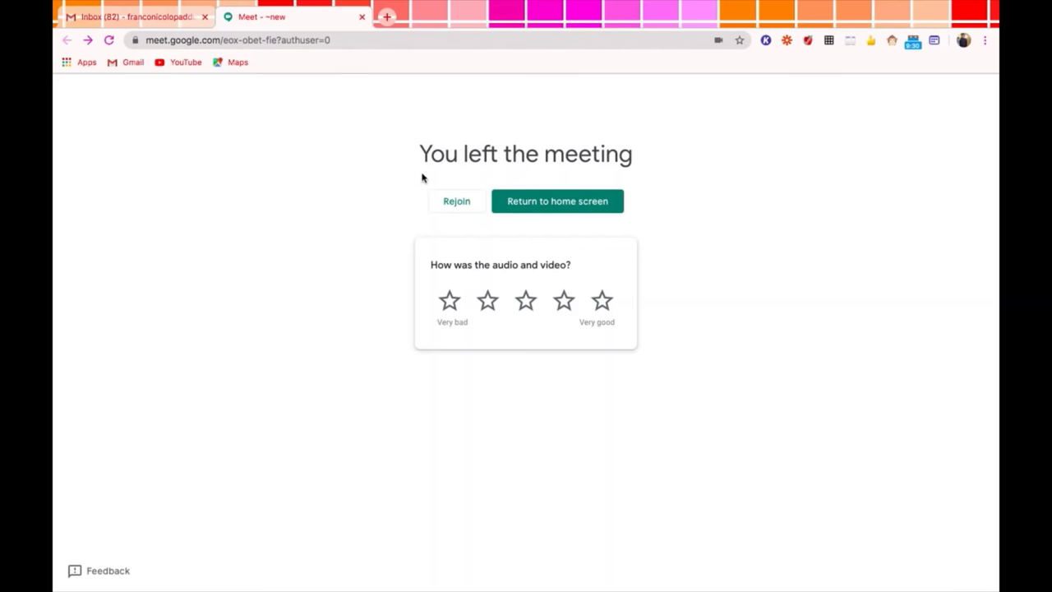
{"action": "scroll", "coordinate": [422, 178], "scroll_direction": "up", "scroll_amount": 5}
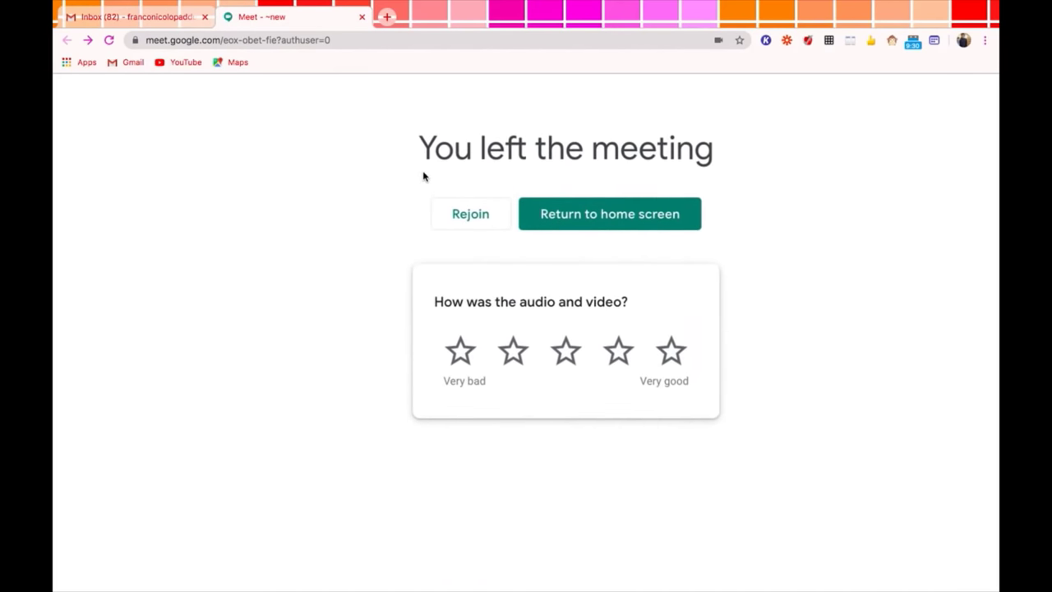
{"action": "scroll", "coordinate": [467, 200], "scroll_direction": "up", "scroll_amount": 5}
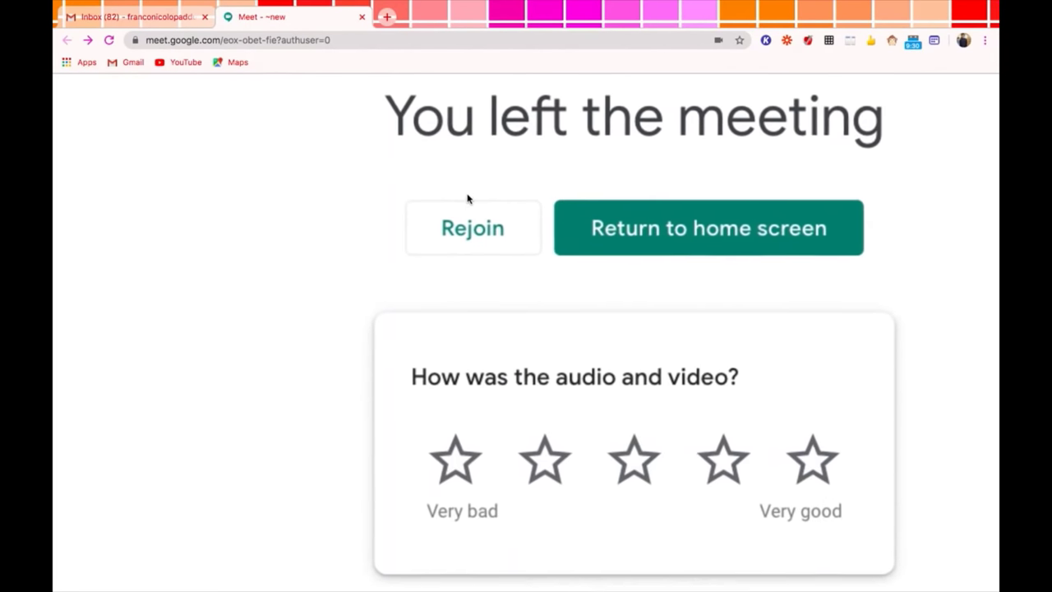
{"action": "scroll", "coordinate": [467, 199], "scroll_direction": "down", "scroll_amount": 1}
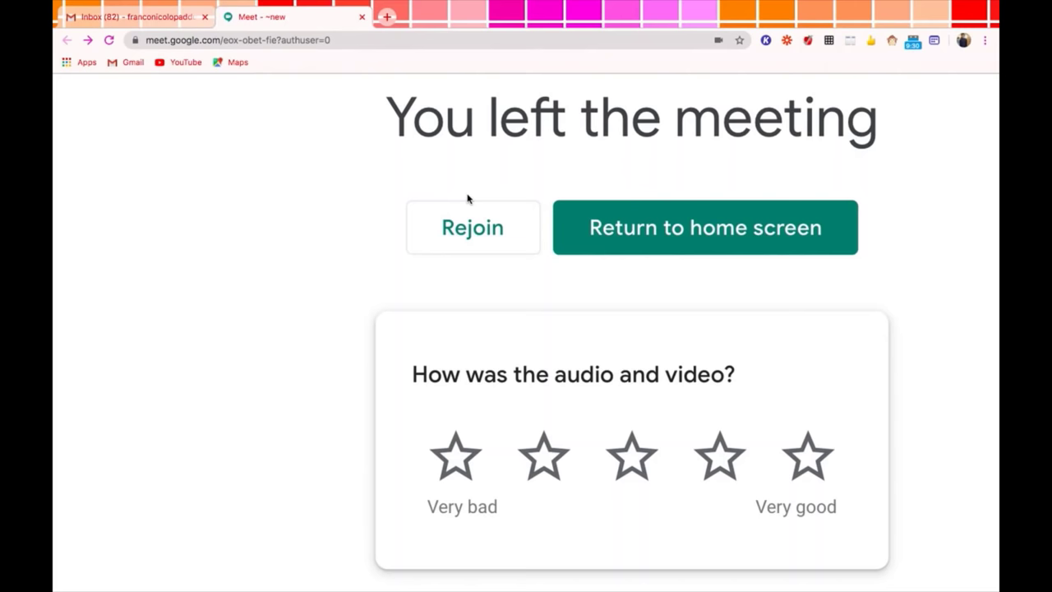
{"action": "left_click", "coordinate": [479, 225]}
{"action": "key", "text": "ctrl+minus"}
{"action": "key", "text": "ctrl+minus"}
{"action": "key", "text": "ctrl+minus"}
{"action": "key", "text": "ctrl+minus"}
{"action": "key", "text": "ctrl+minus"}
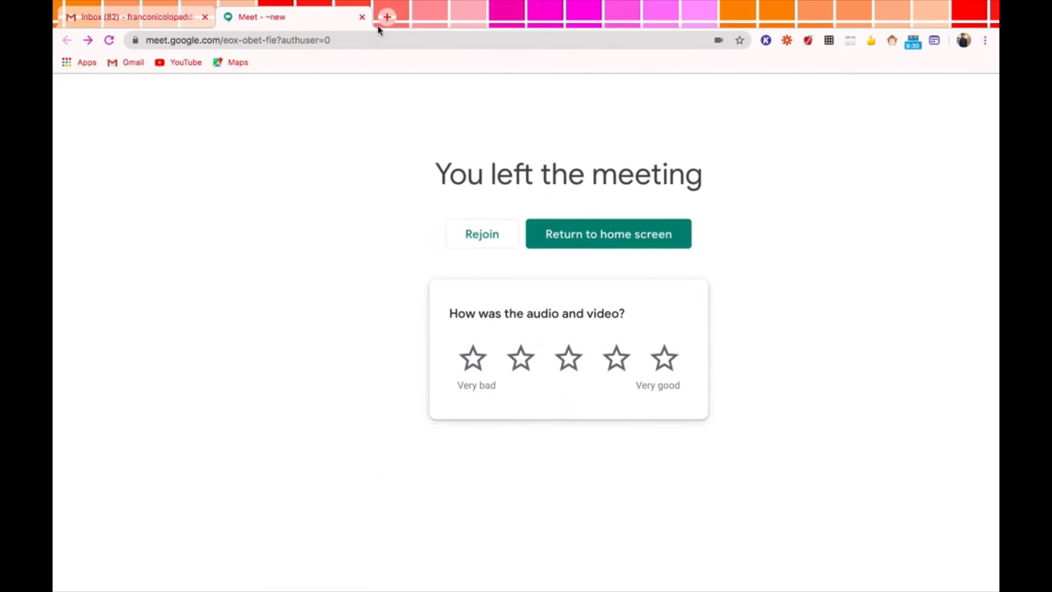
Close the ended Meet tab and rejoin from Gmail by entering the meeting code
{"action": "left_click", "coordinate": [361, 18]}
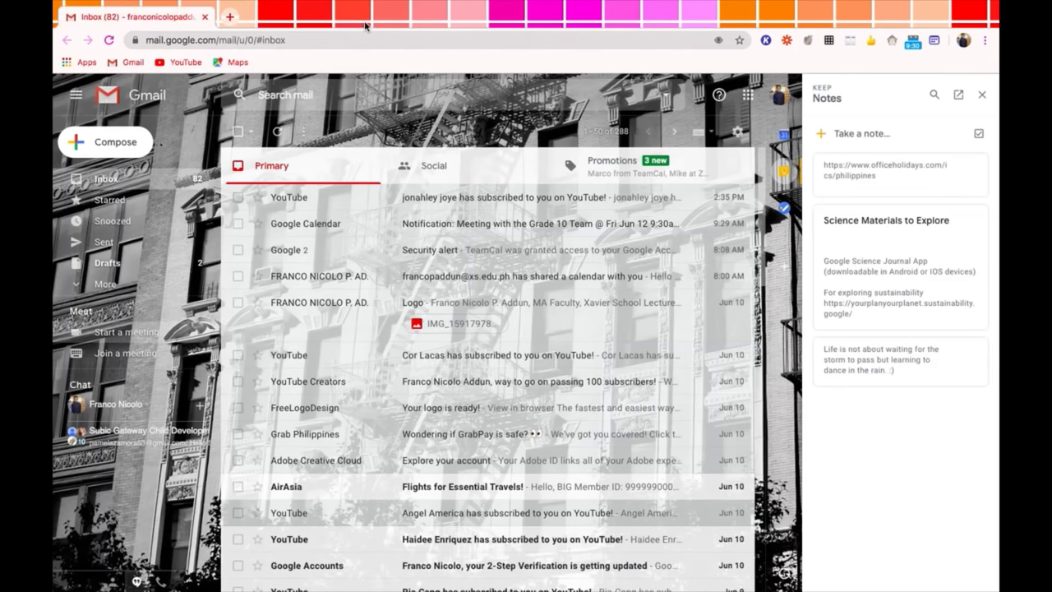
{"action": "left_click", "coordinate": [112, 353]}
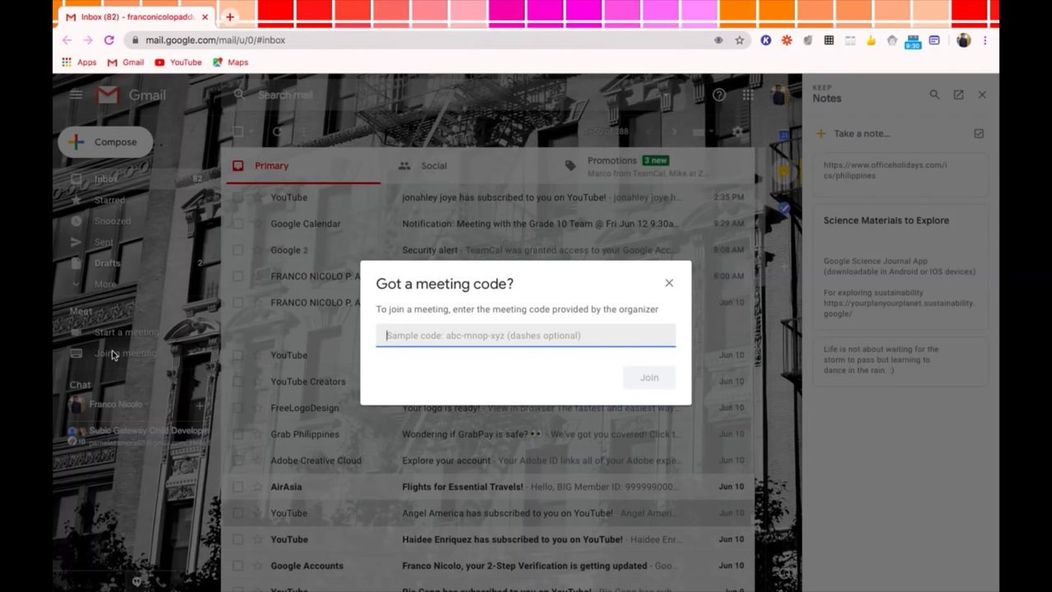
{"action": "type", "text": "owz-bqwh-khd"}
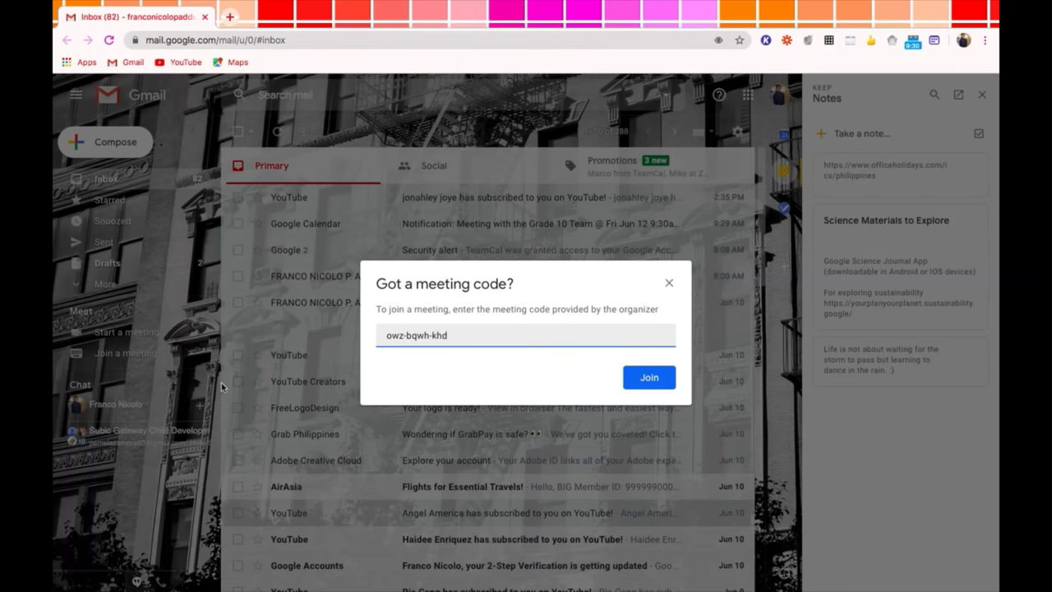
{"action": "left_click", "coordinate": [649, 380]}
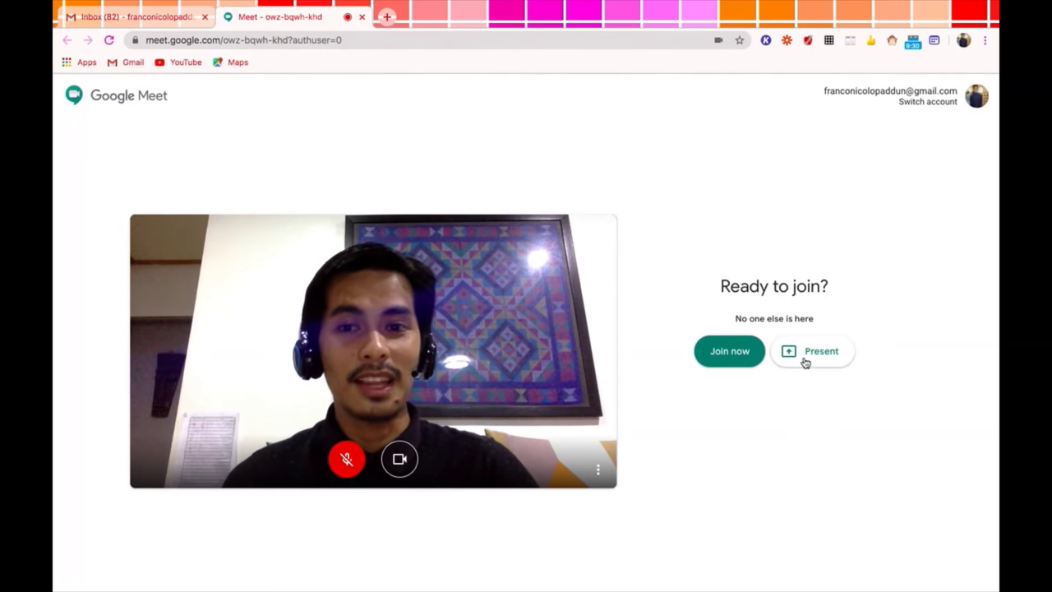
Join the owz-bqwh-khd call from the Ready to join preview page
{"action": "left_click", "coordinate": [730, 352]}
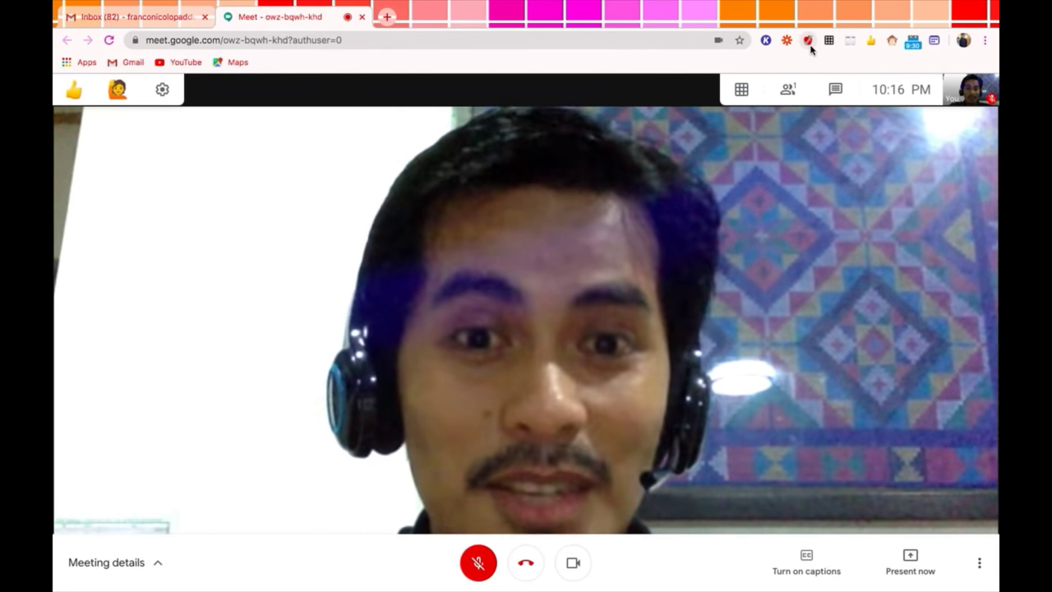
Show the People list, then briefly open and close the attendance spreadsheet tab
{"action": "left_click", "coordinate": [787, 91]}
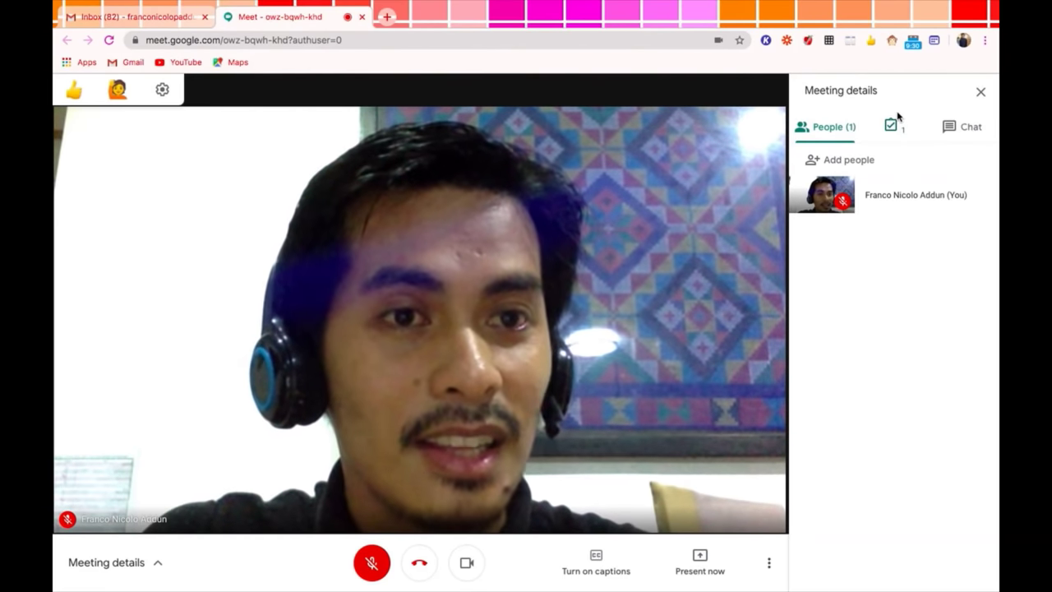
{"action": "scroll", "coordinate": [898, 117], "scroll_direction": "up", "scroll_amount": 5}
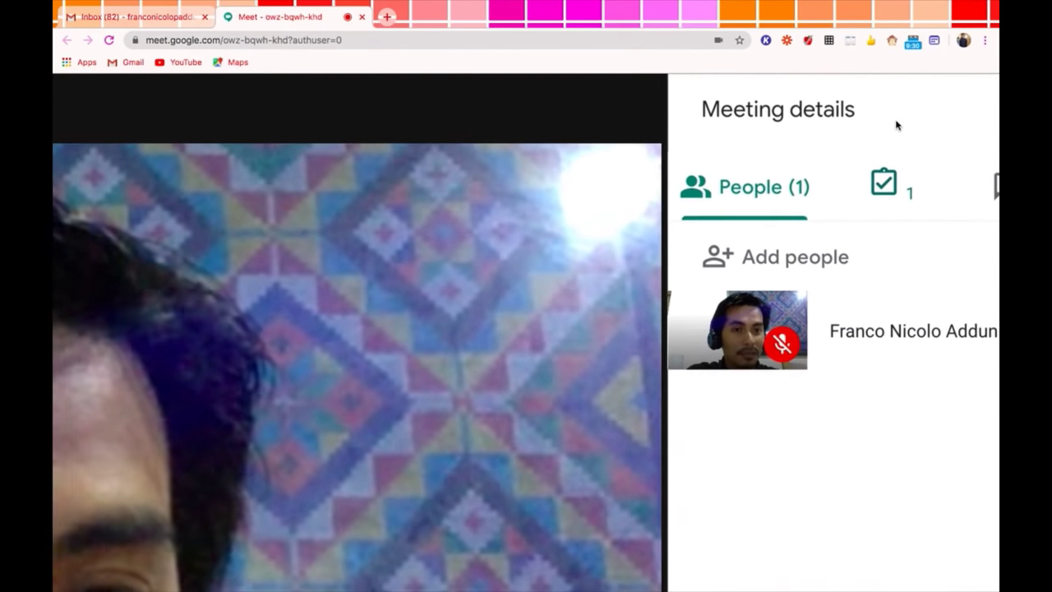
{"action": "left_click", "coordinate": [884, 186]}
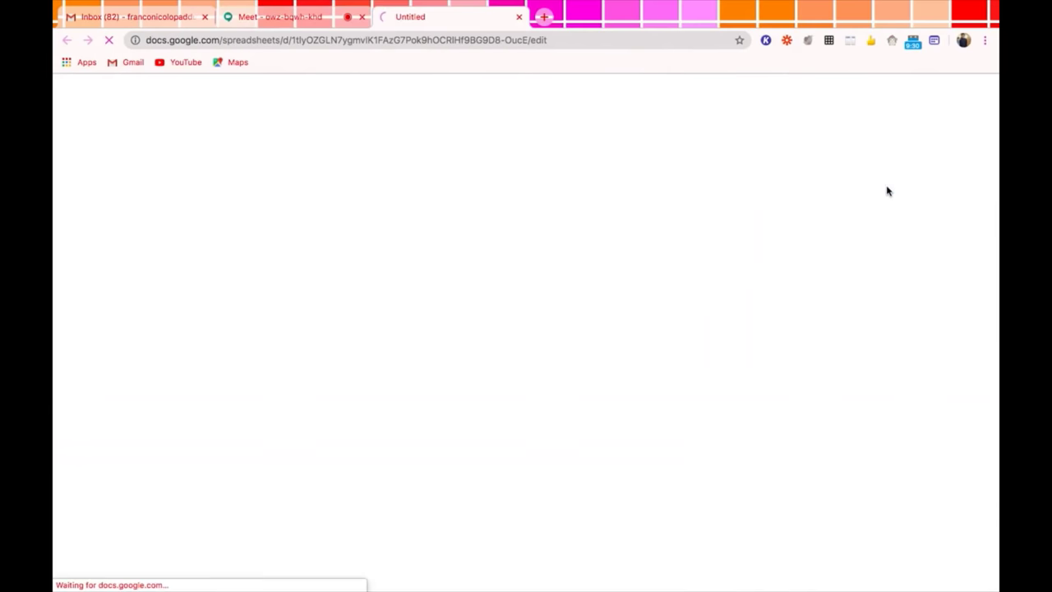
{"action": "left_click", "coordinate": [519, 16]}
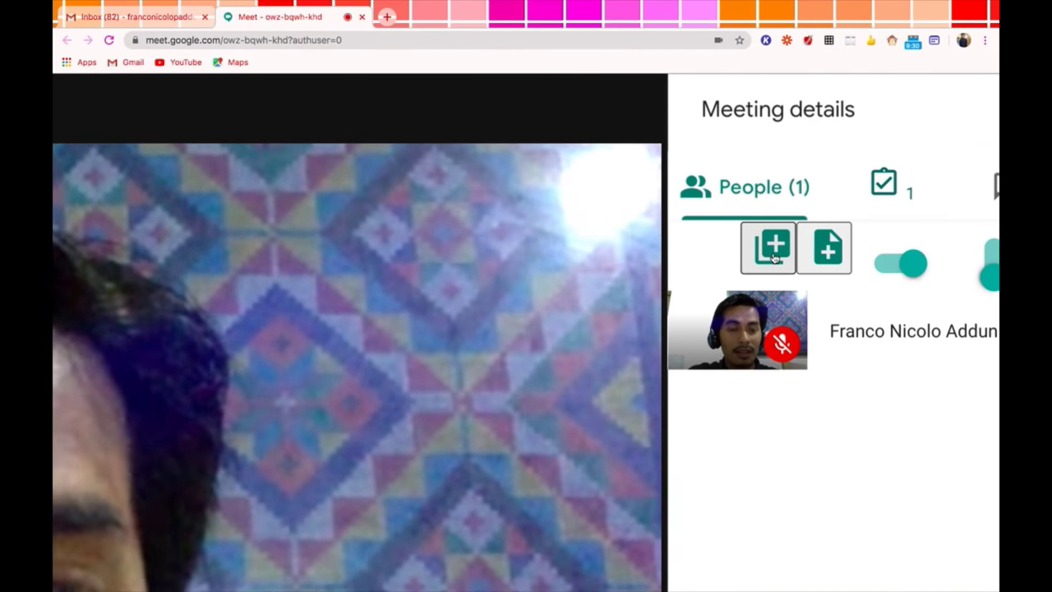
Switch attendance tracking off and then back on
{"action": "left_click", "coordinate": [894, 271]}
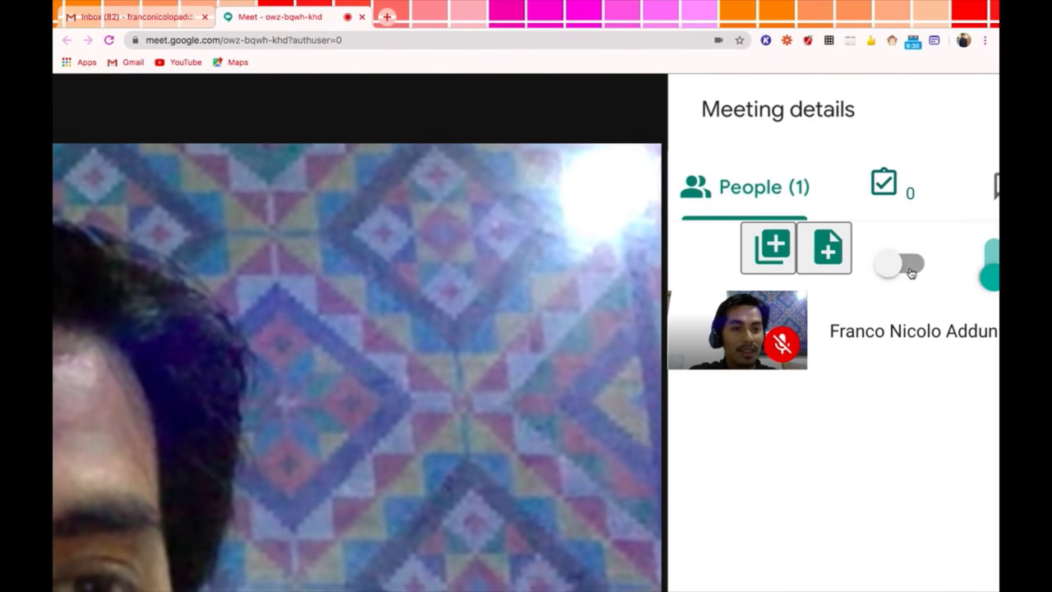
{"action": "left_click", "coordinate": [910, 272]}
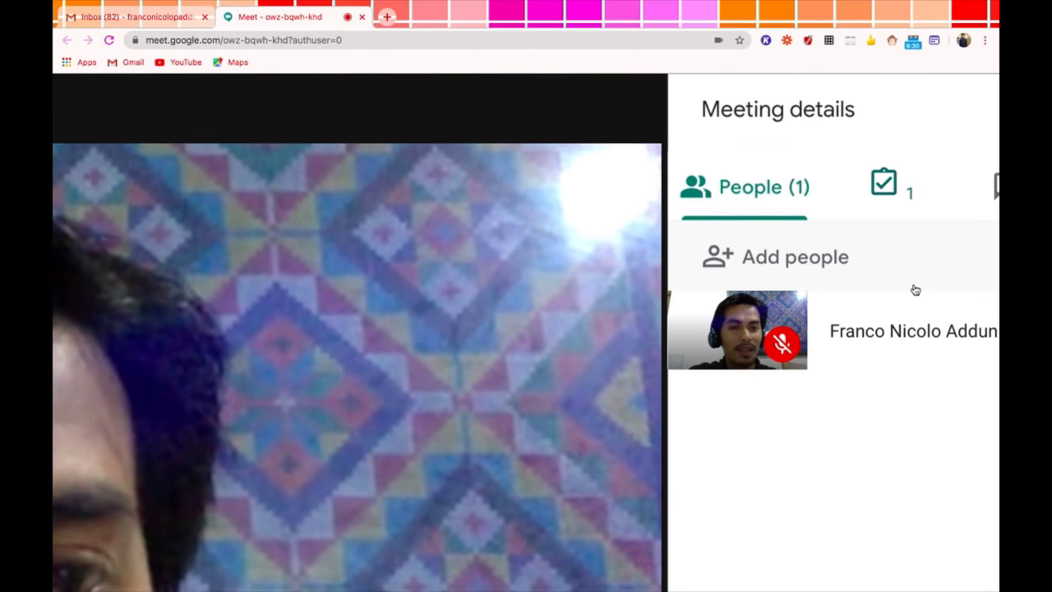
{"action": "scroll", "coordinate": [915, 289], "scroll_direction": "down", "scroll_amount": 5}
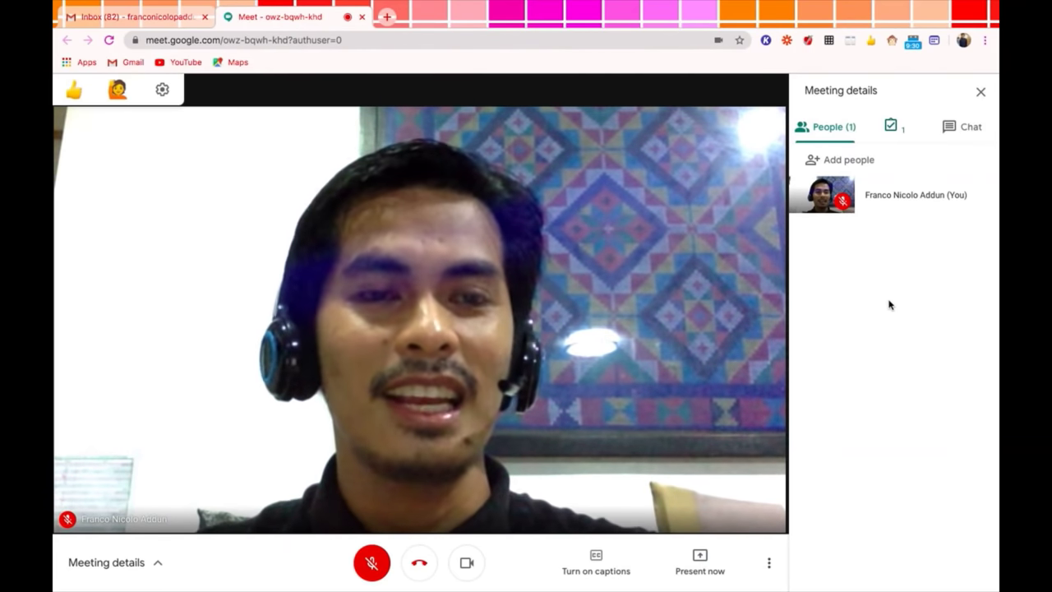
Close the Meeting details panel and toggle the Grid View extension off and back on
{"action": "left_click", "coordinate": [981, 94]}
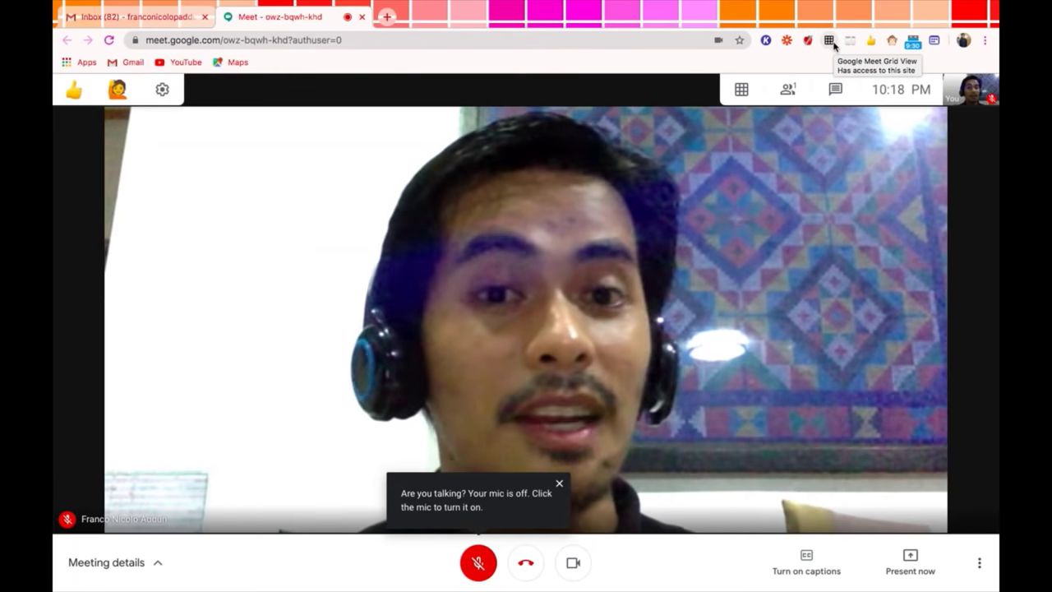
{"action": "mouse_move", "coordinate": [750, 92]}
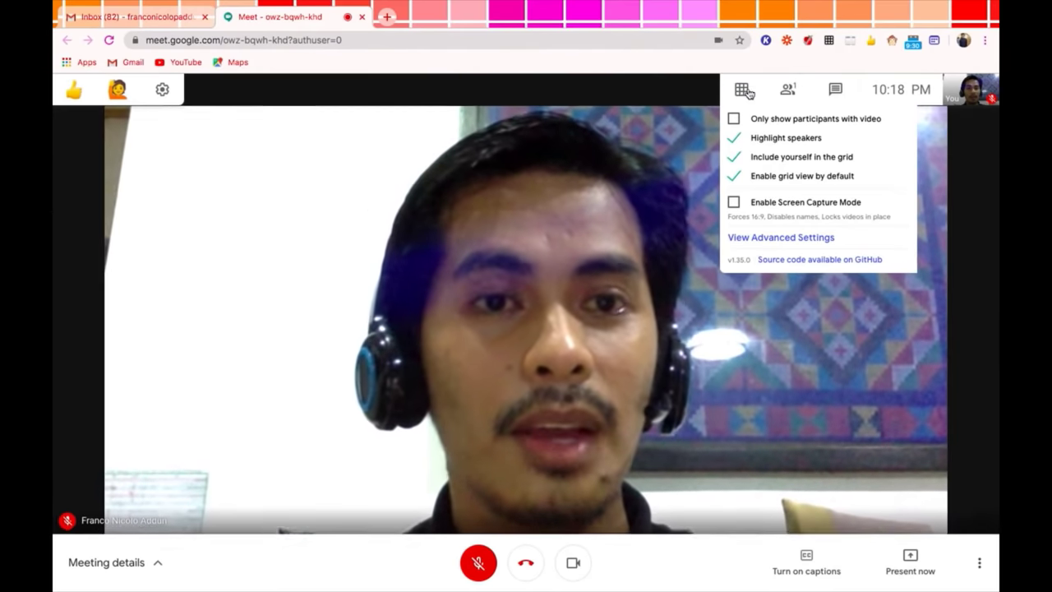
{"action": "left_click", "coordinate": [746, 92]}
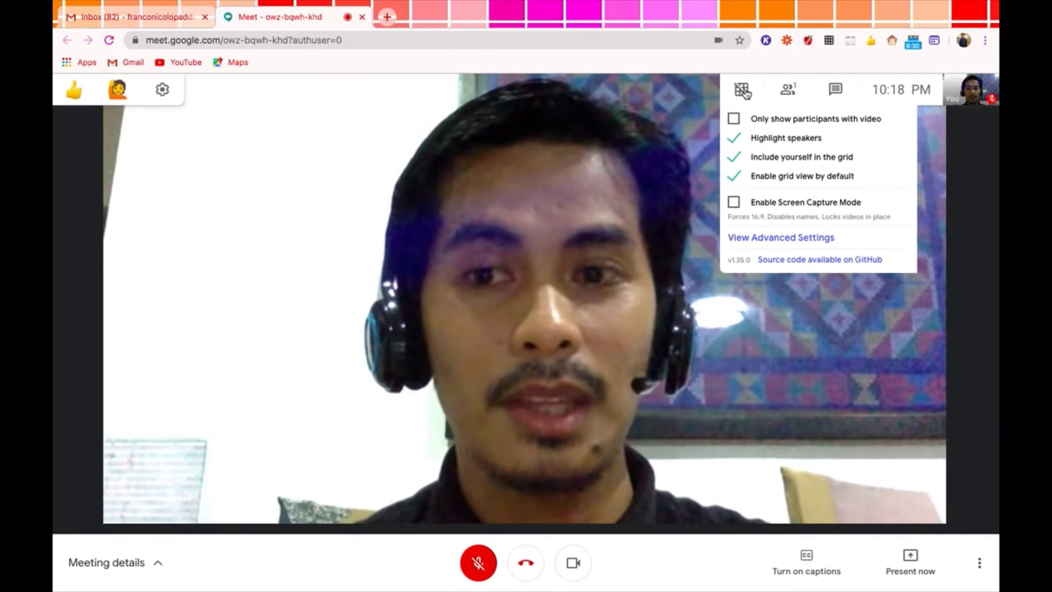
{"action": "left_click", "coordinate": [744, 92]}
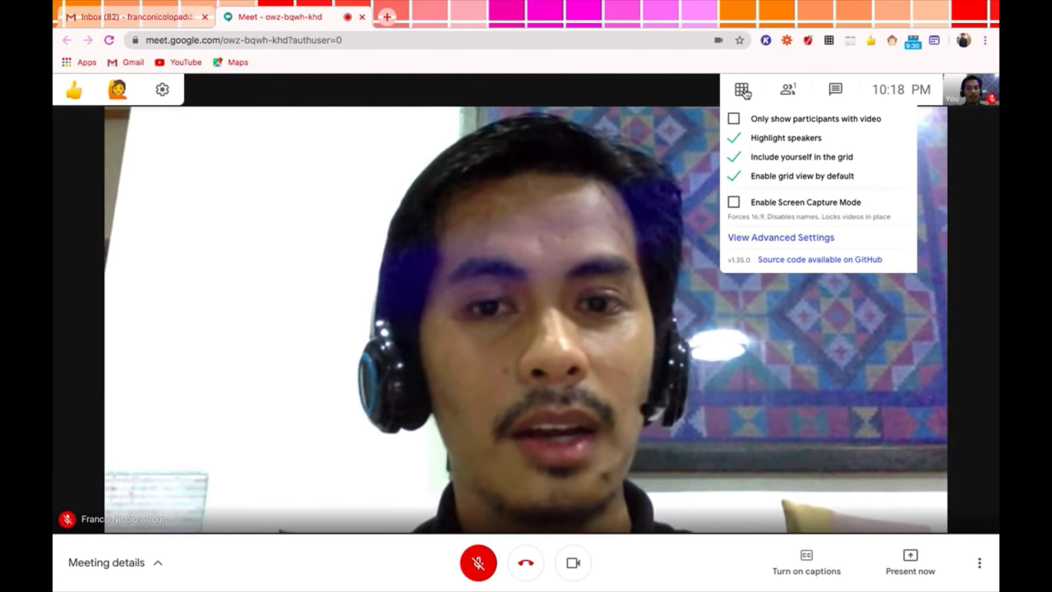